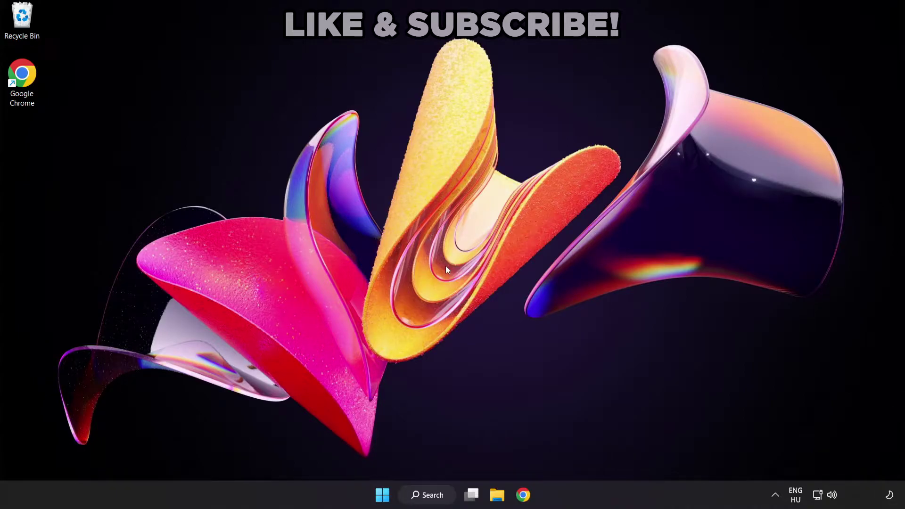
Step: Search Windows for 'device manager' so Device Manager shows as the best match
{"action": "left_click", "coordinate": [437, 501]}
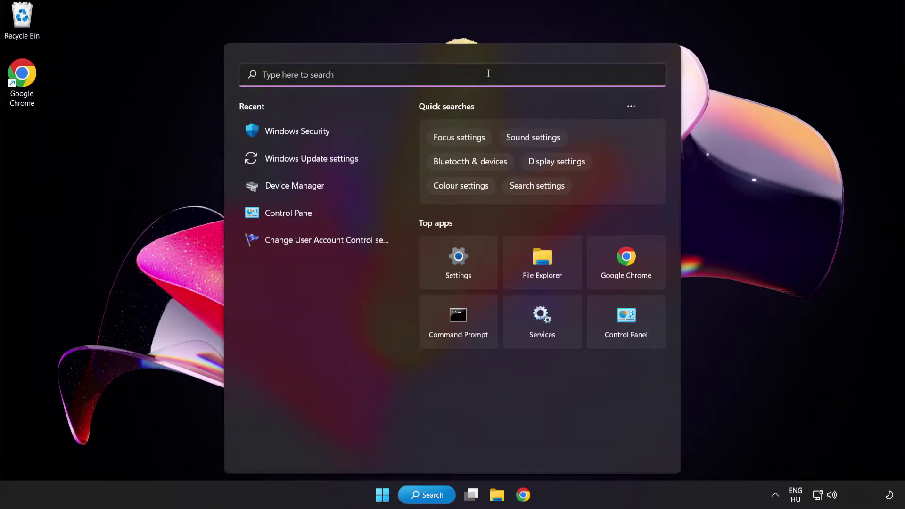
{"action": "type", "text": "device ma"}
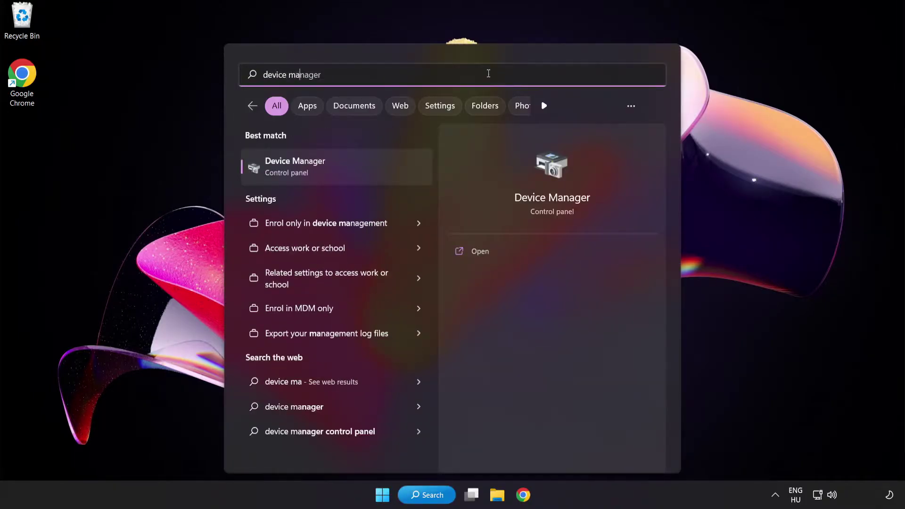
{"action": "type", "text": "nager"}
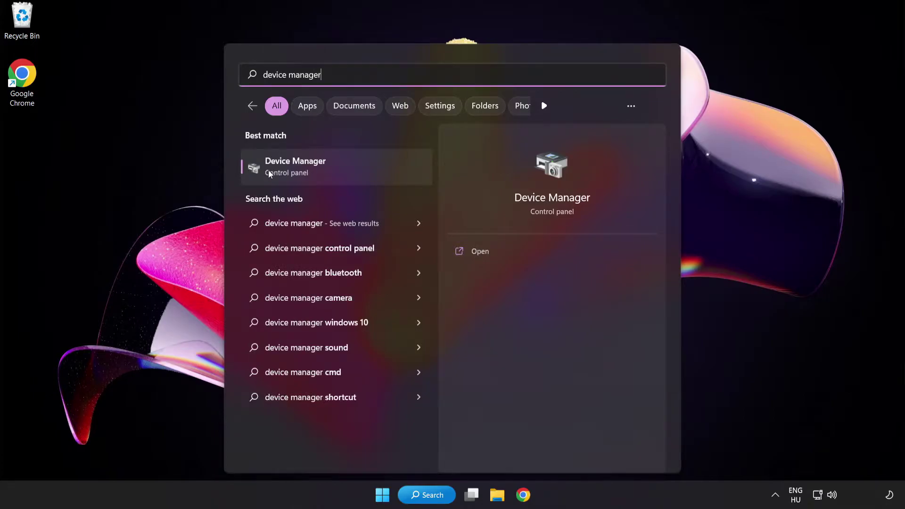
Step: Open Device Manager, expand Display adapters and bring up the VMware SVGA 3D adapter's actions
{"action": "left_click", "coordinate": [362, 173]}
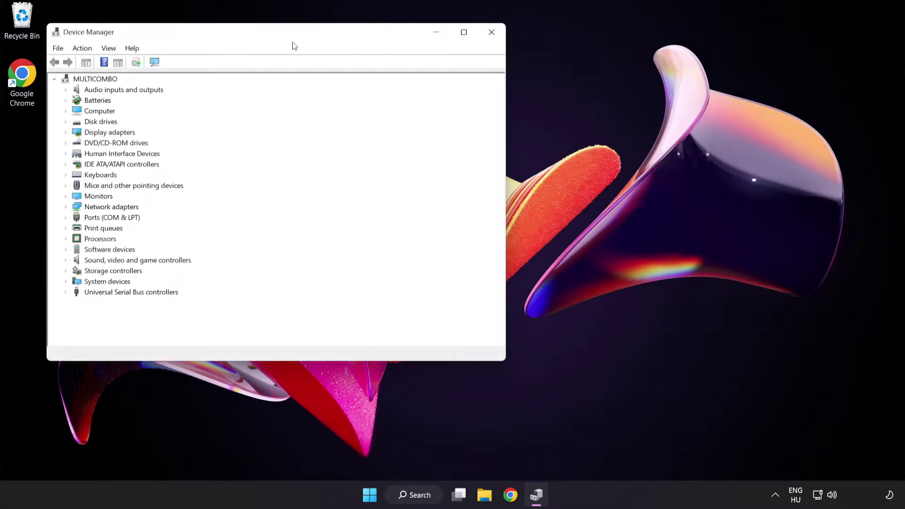
{"action": "left_click_drag", "start_coordinate": [293, 45], "coordinate": [443, 94]}
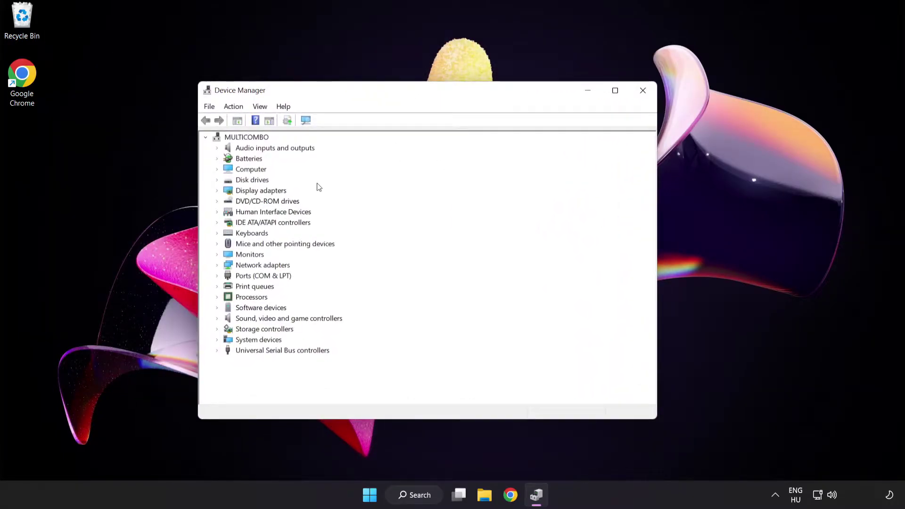
{"action": "left_click", "coordinate": [264, 194]}
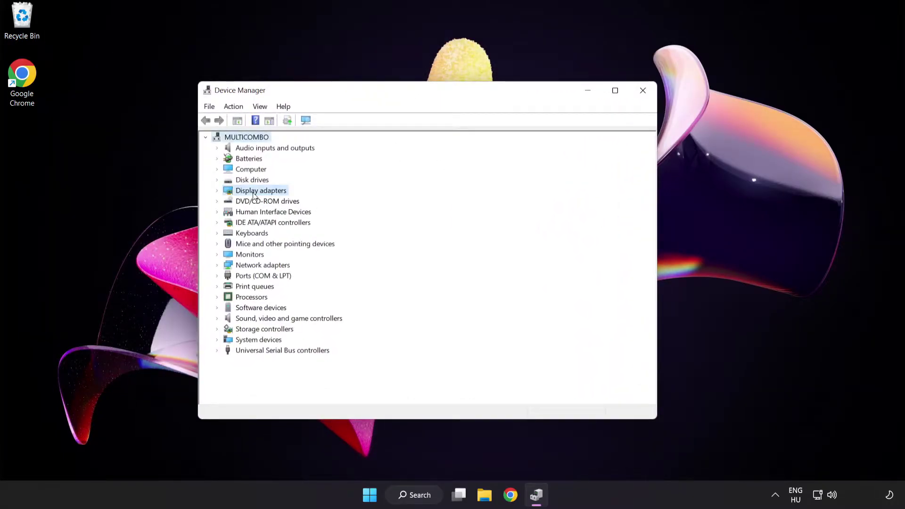
{"action": "left_click", "coordinate": [218, 192]}
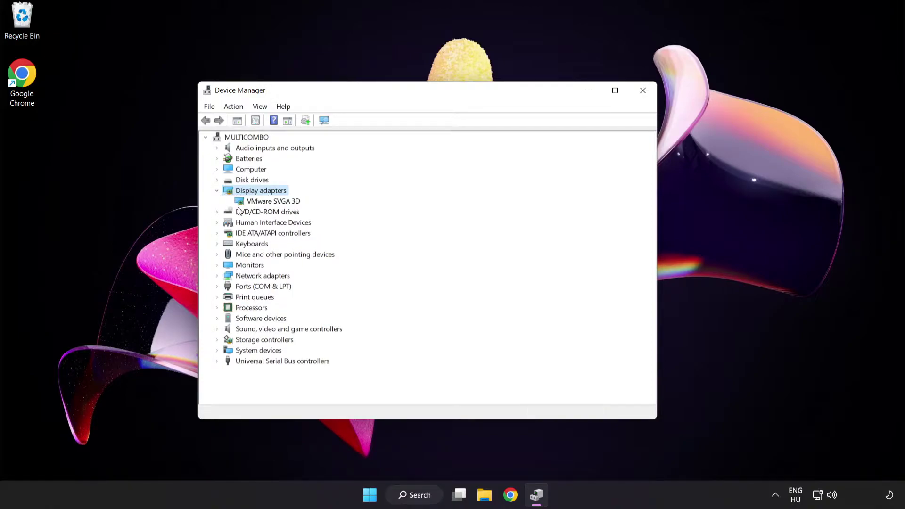
{"action": "left_click", "coordinate": [232, 204]}
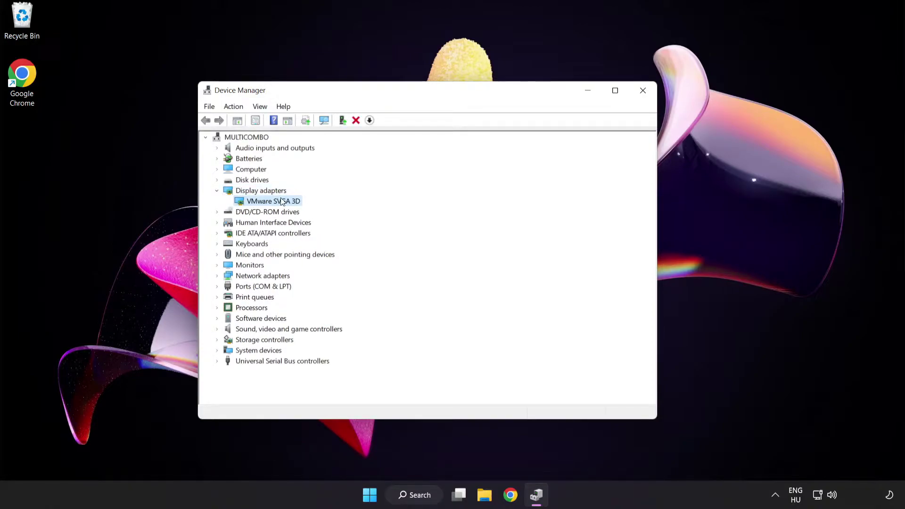
{"action": "right_click", "coordinate": [266, 201]}
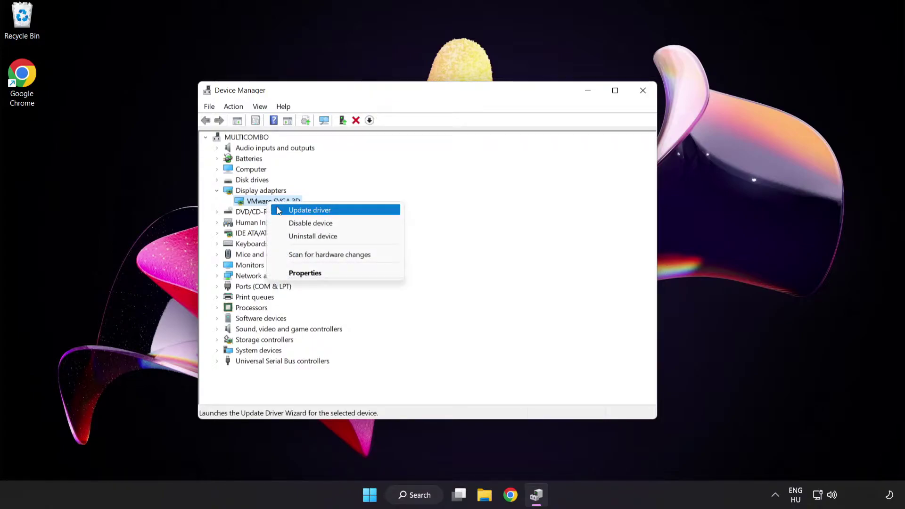
Step: Search automatically for a VMware SVGA 3D driver, confirm it's already the best, and close the wizard
{"action": "left_click", "coordinate": [351, 212]}
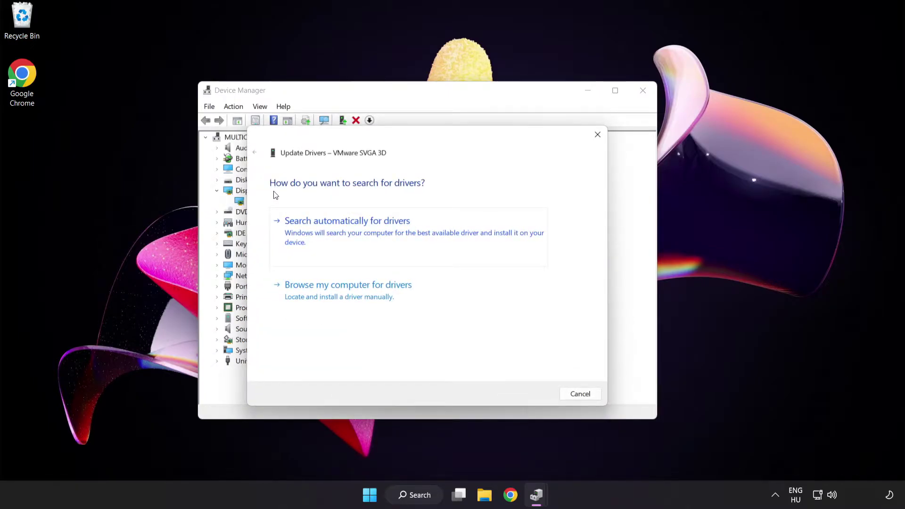
{"action": "left_click", "coordinate": [394, 231]}
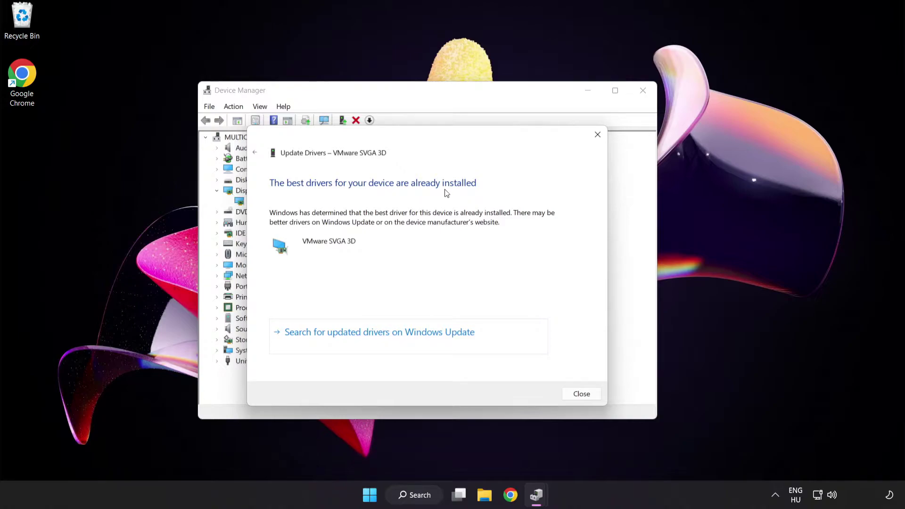
{"action": "left_click", "coordinate": [581, 395]}
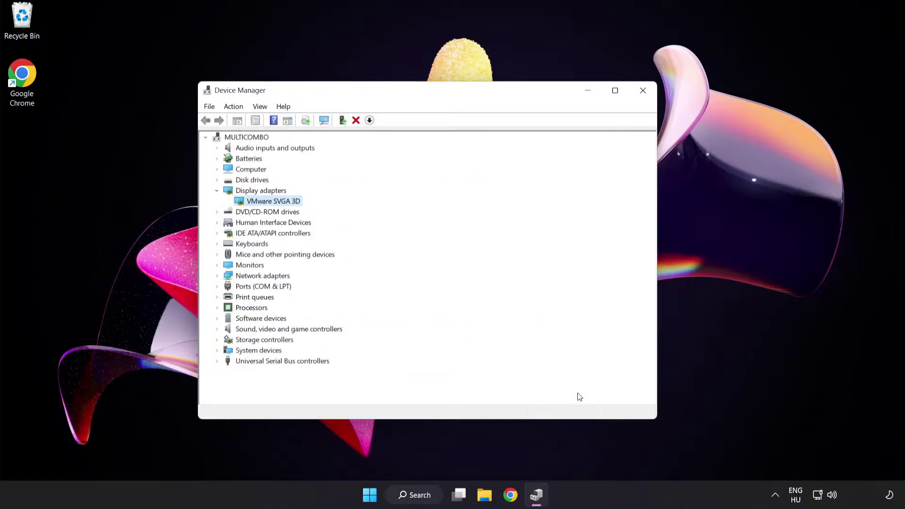
Step: Close Device Manager and check Windows Update, which reports 'You're up to date'
{"action": "left_click", "coordinate": [644, 92]}
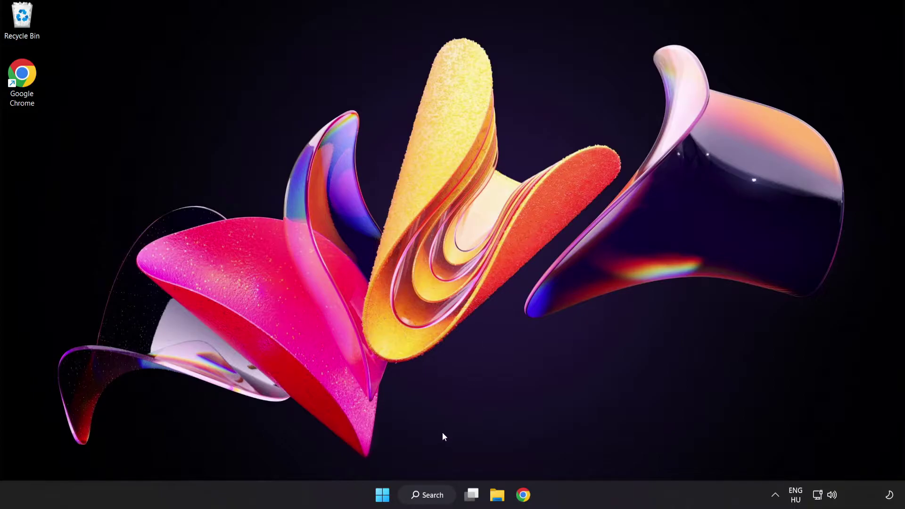
{"action": "left_click", "coordinate": [422, 495]}
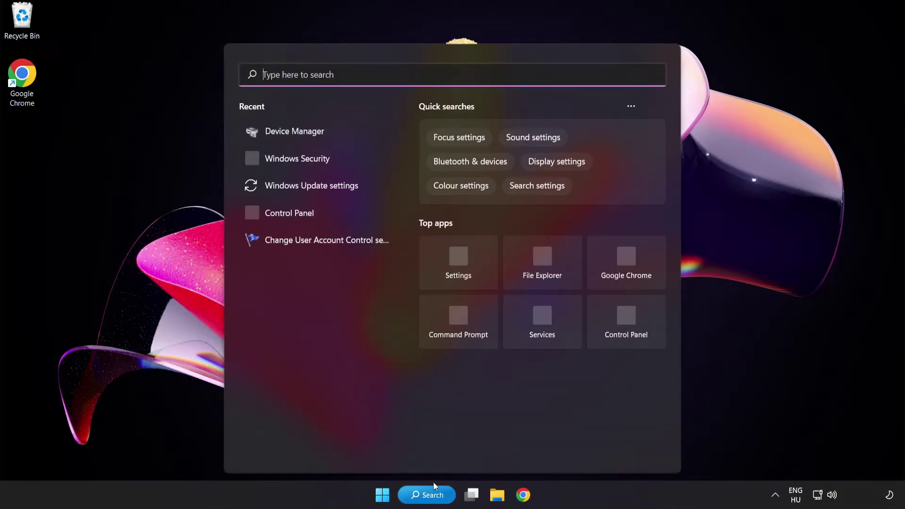
{"action": "type", "text": "update"}
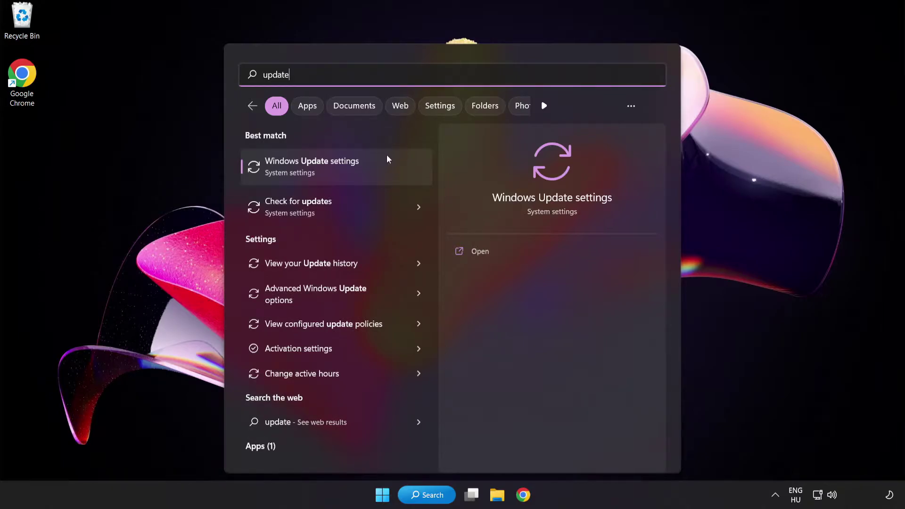
{"action": "left_click", "coordinate": [347, 171]}
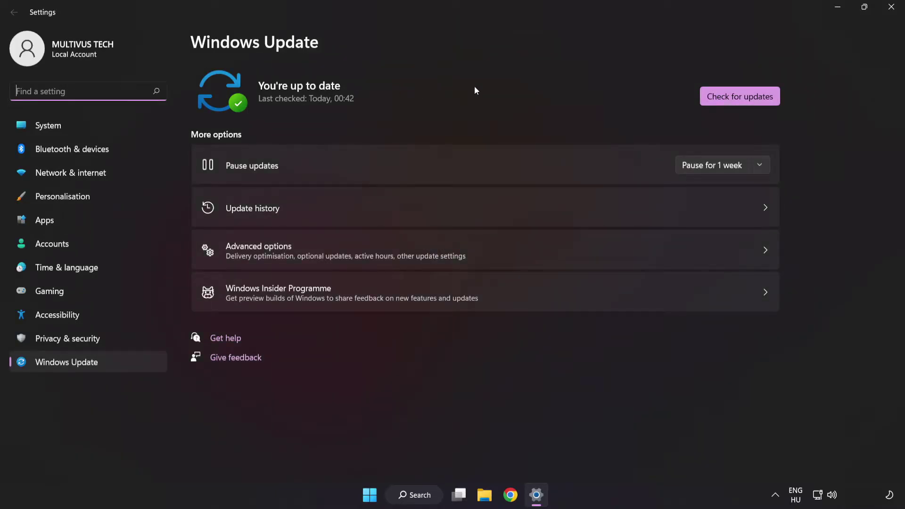
{"action": "left_click", "coordinate": [737, 102]}
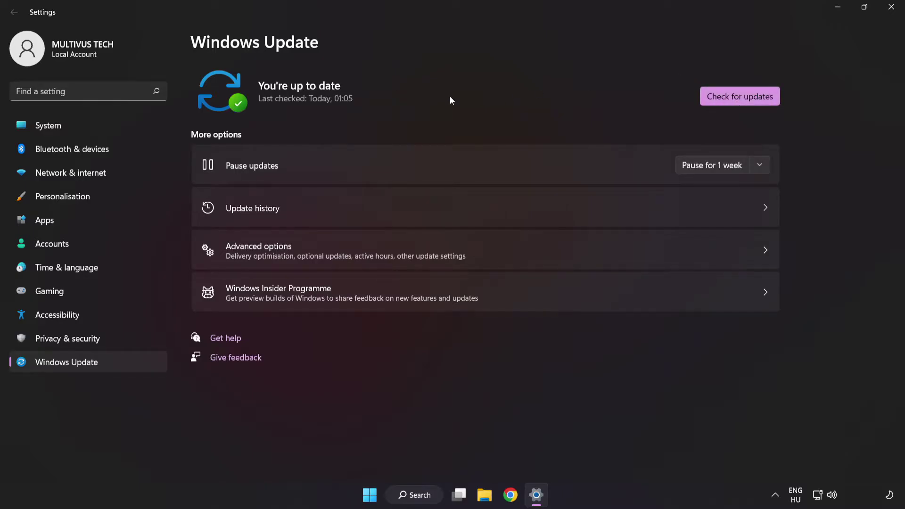
Step: Close Settings and open Unturned's Properties from the Steam library
{"action": "left_click", "coordinate": [891, 14]}
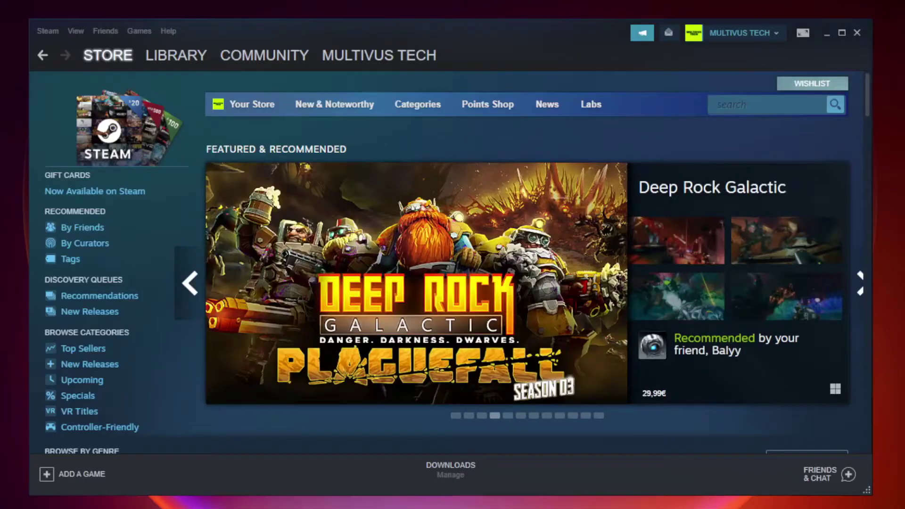
{"action": "mouse_move", "coordinate": [170, 53]}
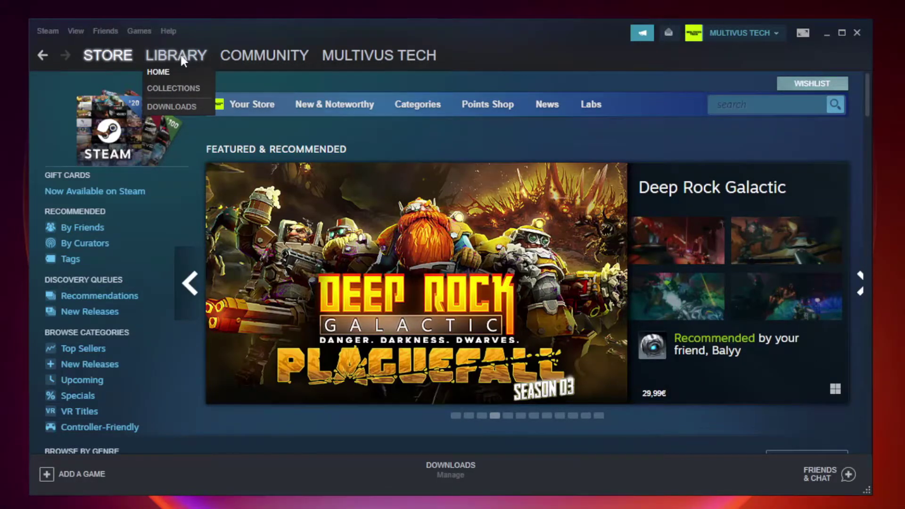
{"action": "left_click", "coordinate": [182, 60]}
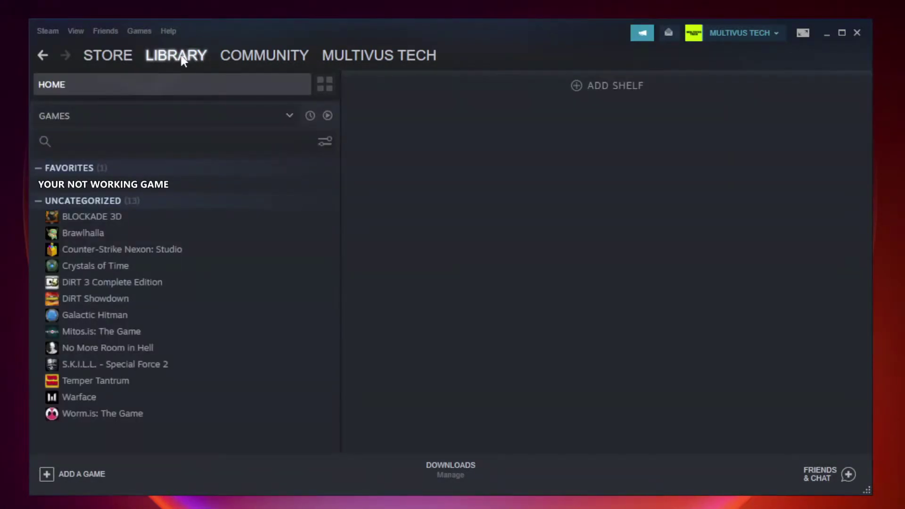
{"action": "right_click", "coordinate": [196, 188]}
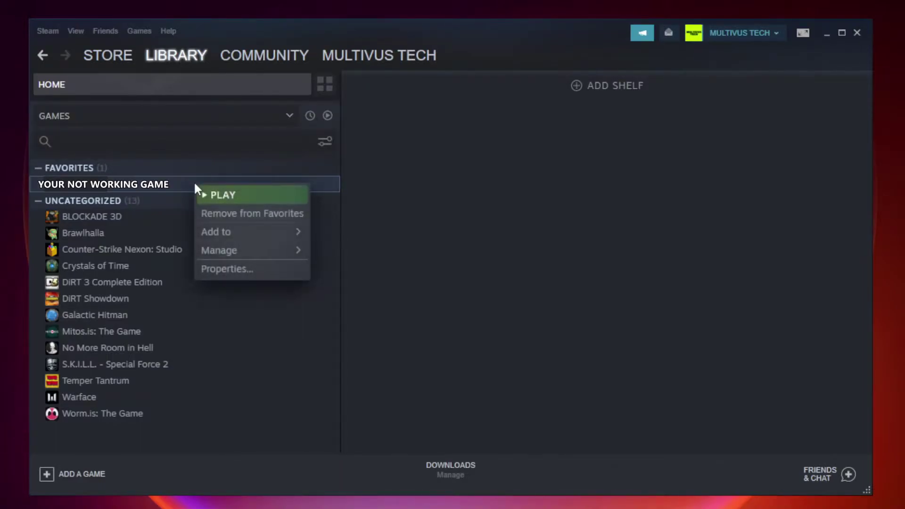
{"action": "left_click", "coordinate": [250, 269]}
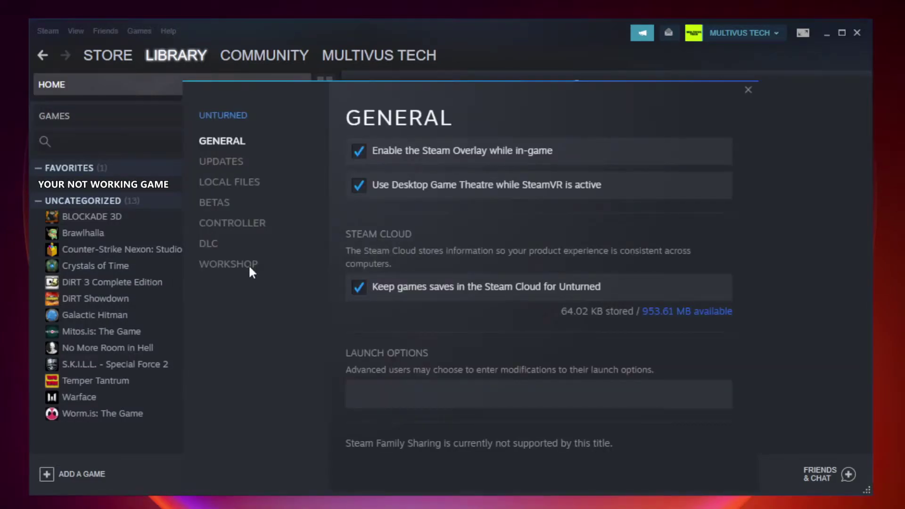
Step: Verify integrity of Unturned's local files, with all 9192 files validated
{"action": "left_click", "coordinate": [241, 191]}
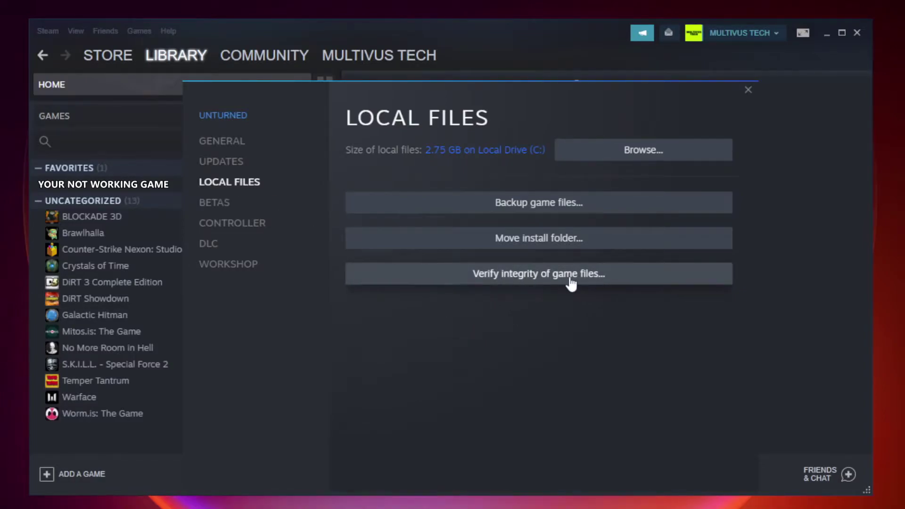
{"action": "left_click", "coordinate": [548, 278]}
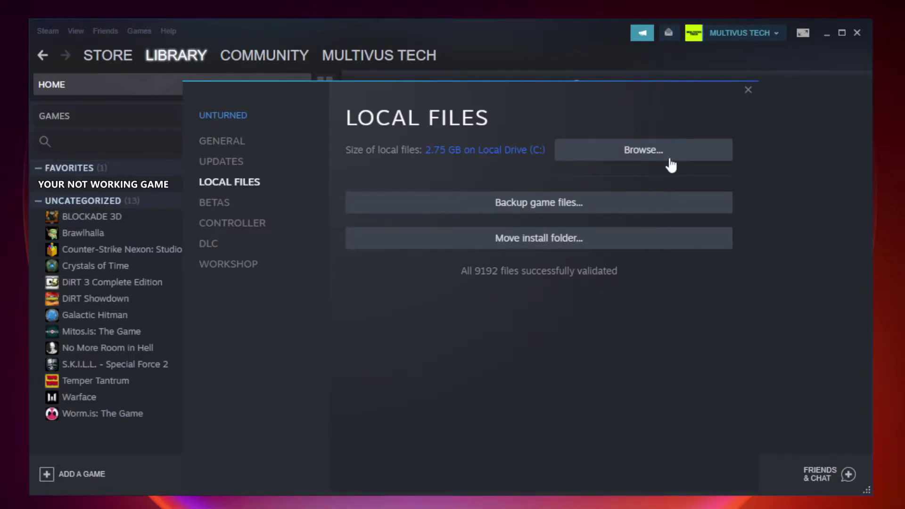
Step: Open the game's install folder and bring up actions for the YOUR NOT WORKING GAME shortcut
{"action": "left_click", "coordinate": [647, 162]}
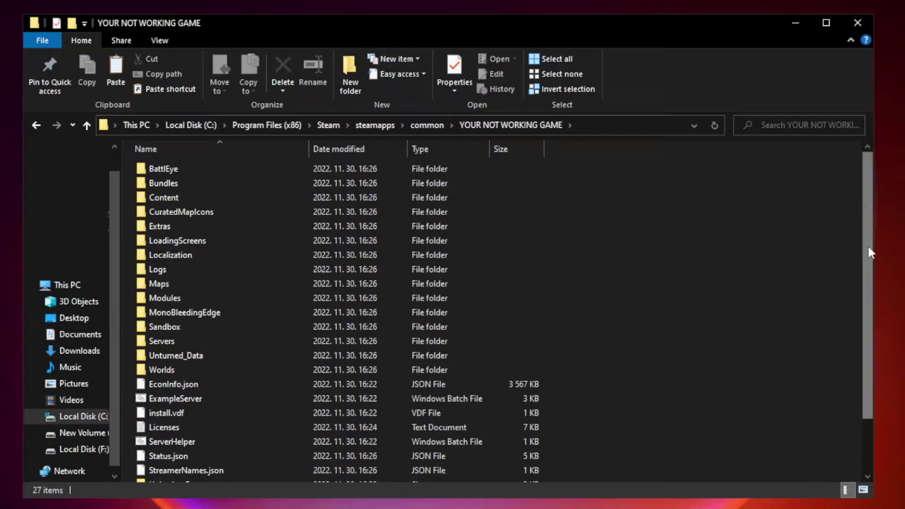
{"action": "left_click_drag", "start_coordinate": [869, 247], "coordinate": [870, 326]}
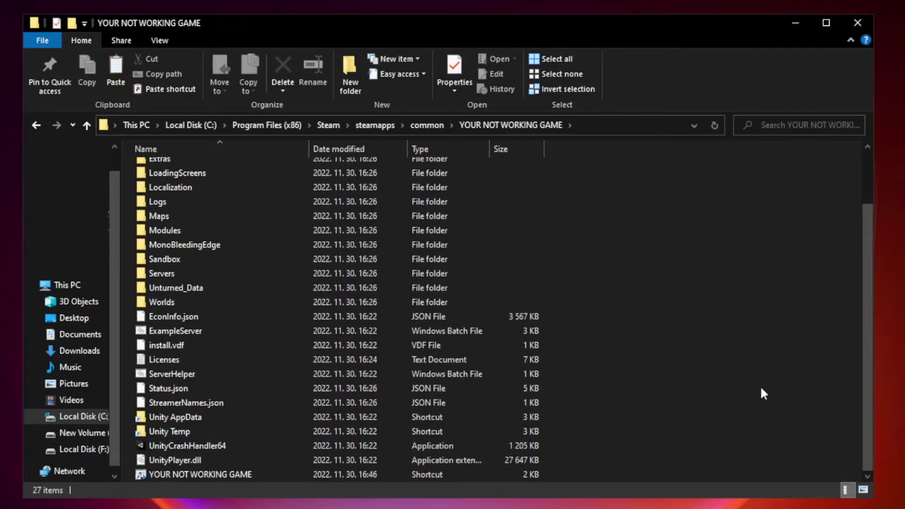
{"action": "left_click", "coordinate": [360, 474]}
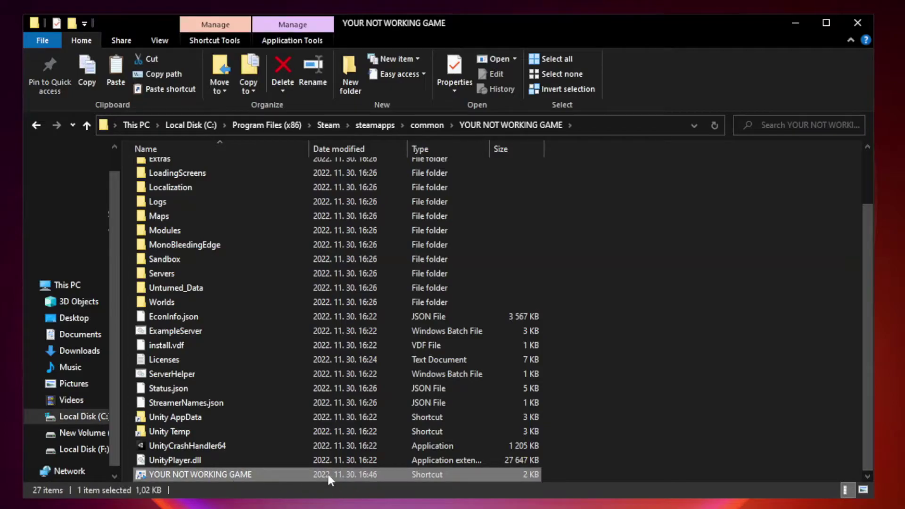
{"action": "right_click", "coordinate": [307, 475]}
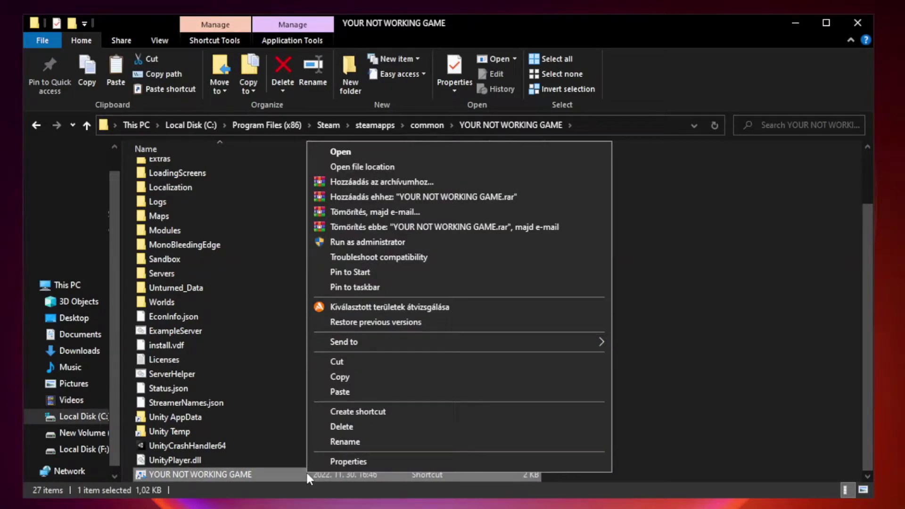
Step: Set the shortcut to Windows 8 compatibility, run as administrator, fullscreen optimizations off, and apply
{"action": "left_click", "coordinate": [456, 461]}
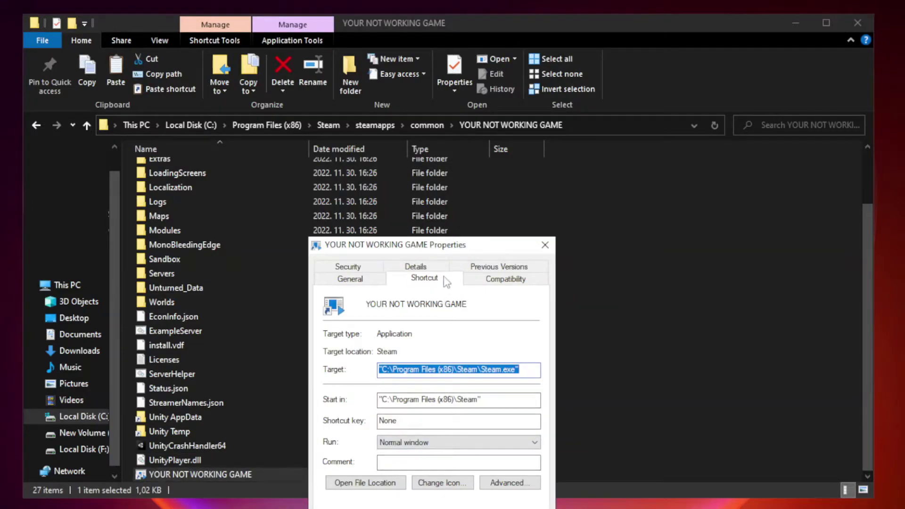
{"action": "left_click_drag", "start_coordinate": [450, 249], "coordinate": [448, 104]}
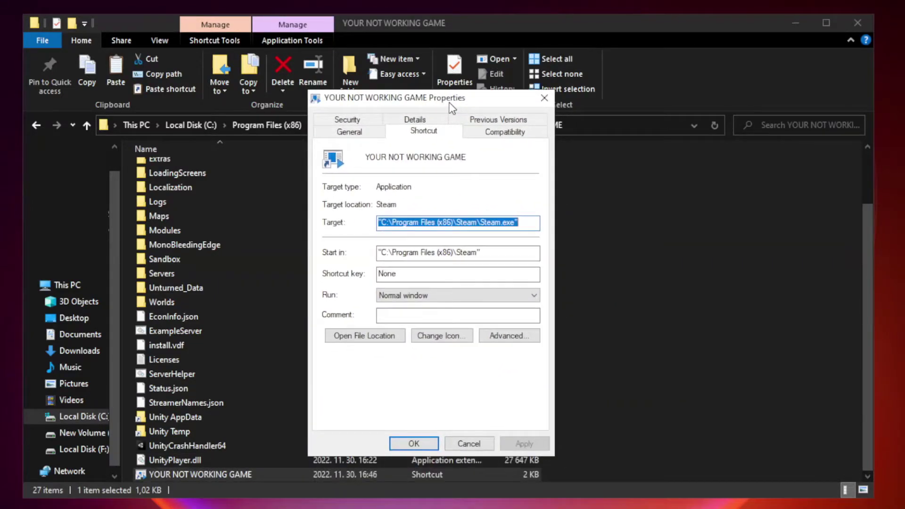
{"action": "left_click", "coordinate": [504, 134]}
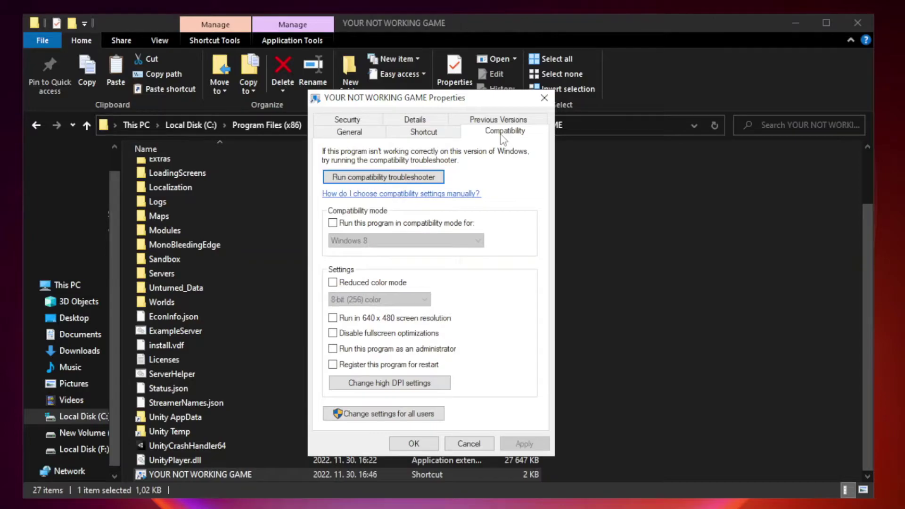
{"action": "left_click", "coordinate": [360, 224]}
{"action": "left_click", "coordinate": [401, 242]}
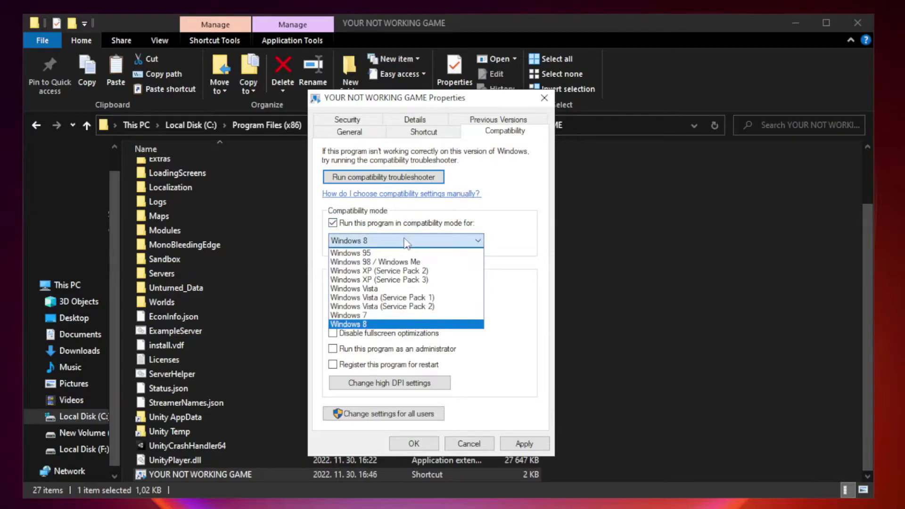
{"action": "left_click", "coordinate": [382, 326]}
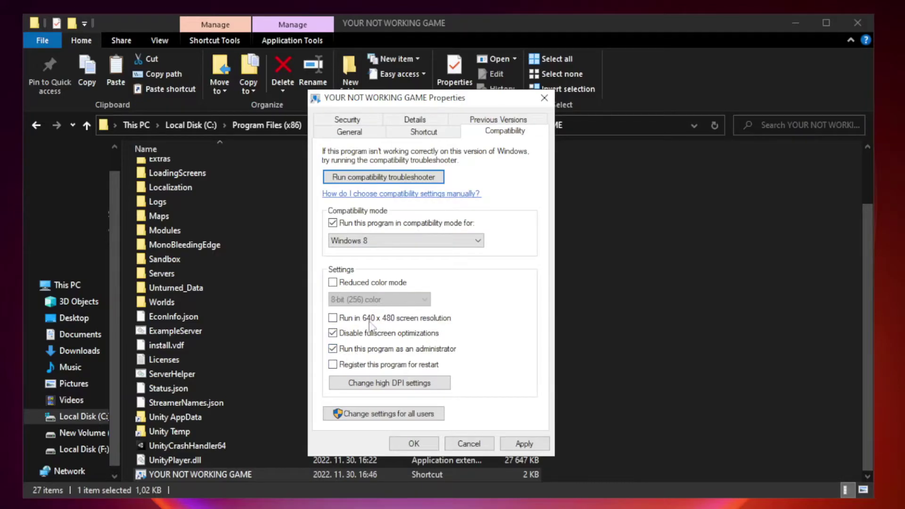
{"action": "left_click", "coordinate": [531, 445]}
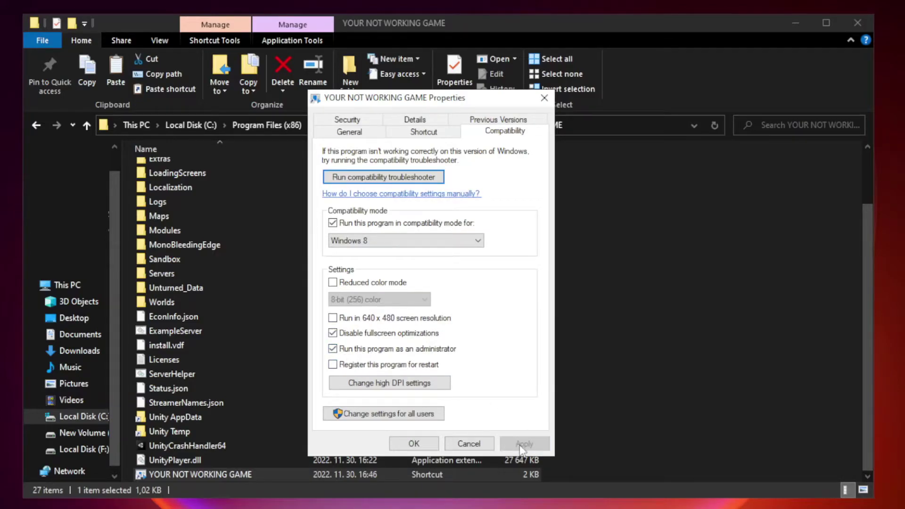
{"action": "left_click", "coordinate": [413, 444]}
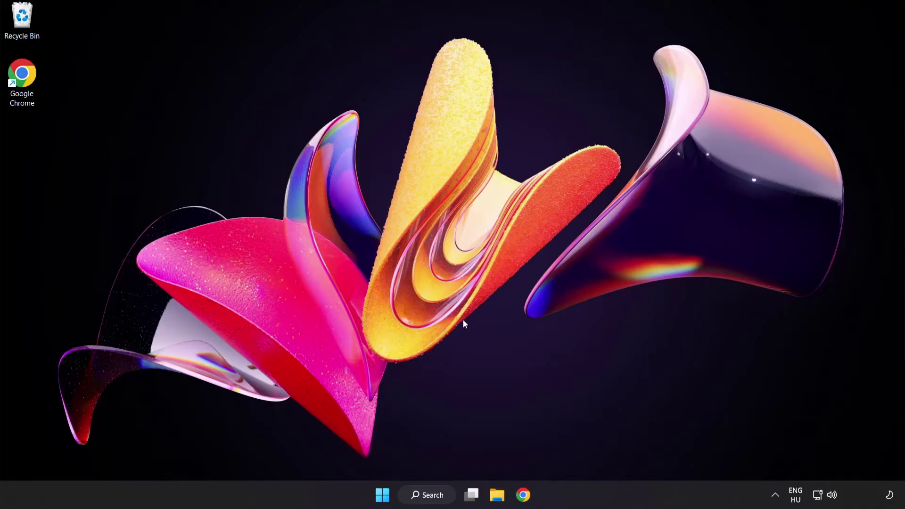
Step: Open Task Manager on its Startup apps list
{"action": "right_click", "coordinate": [386, 497]}
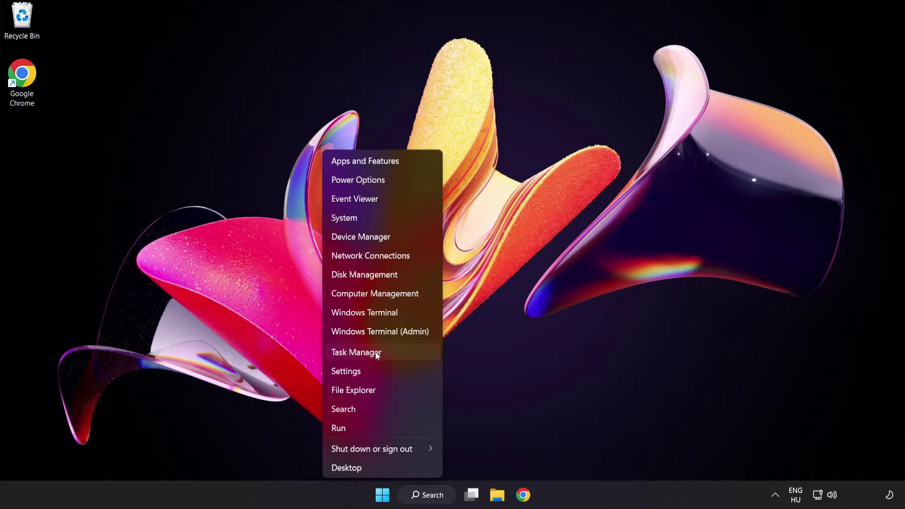
{"action": "left_click", "coordinate": [392, 352]}
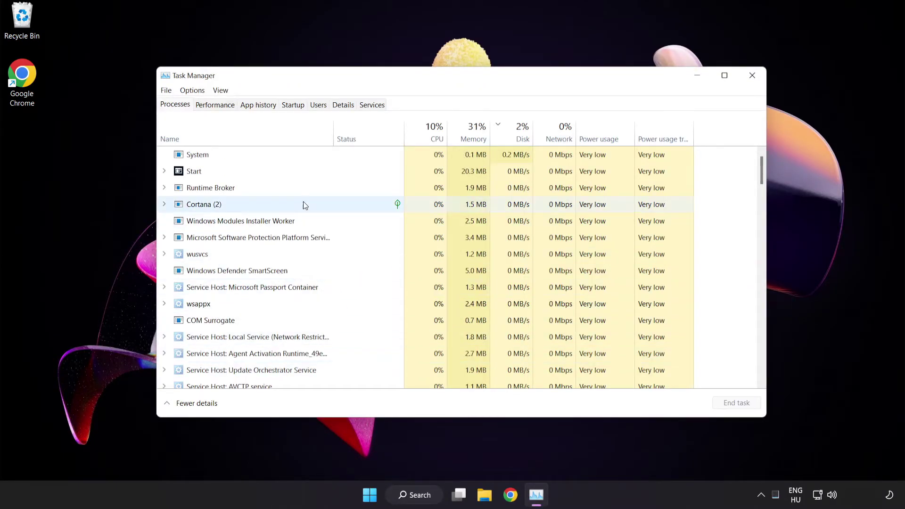
{"action": "left_click", "coordinate": [301, 110]}
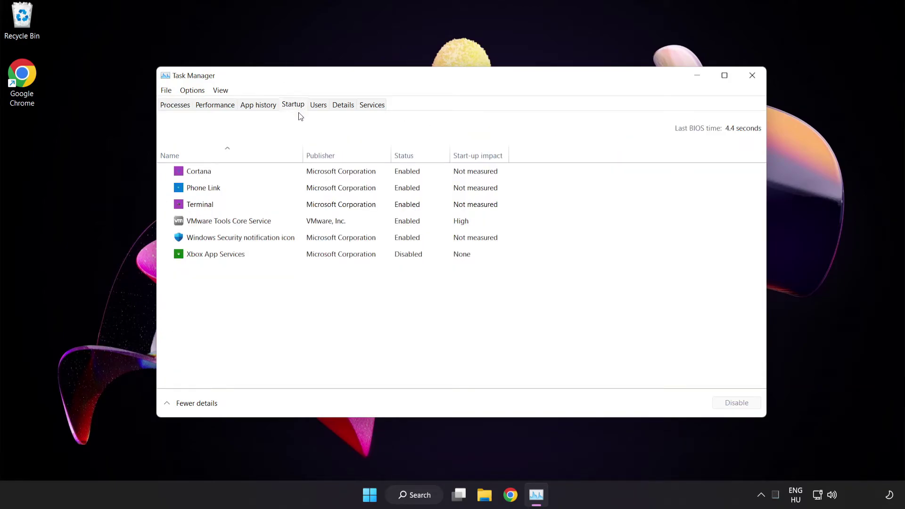
Step: Disable Cortana, Phone Link, Terminal and Windows Security notification icon at startup
{"action": "left_click", "coordinate": [301, 176]}
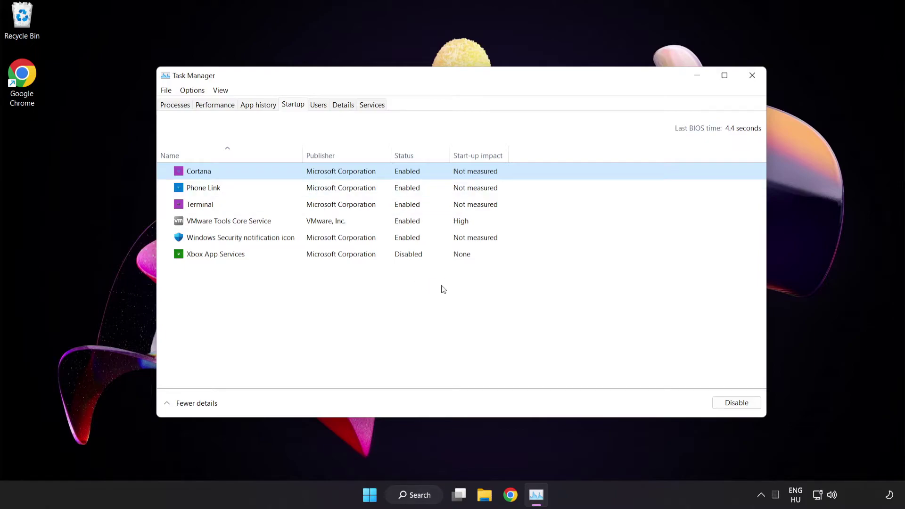
{"action": "left_click", "coordinate": [737, 404]}
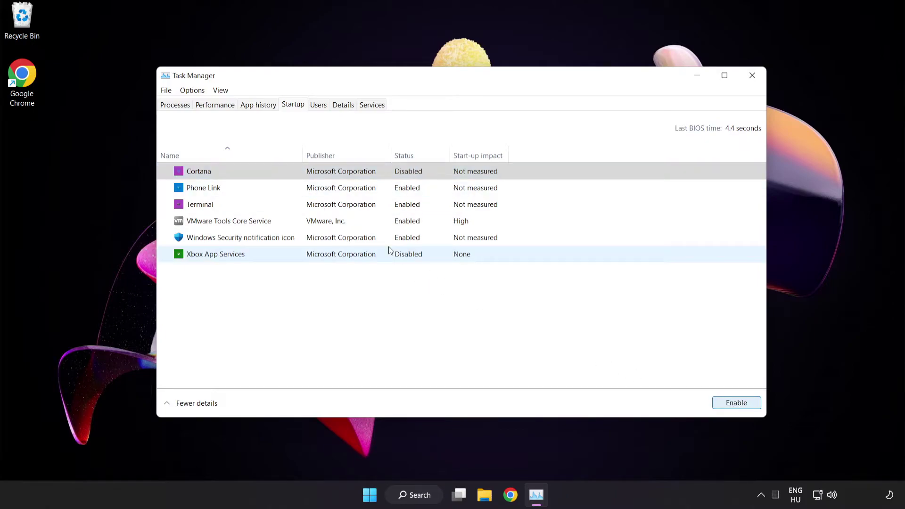
{"action": "left_click", "coordinate": [278, 188]}
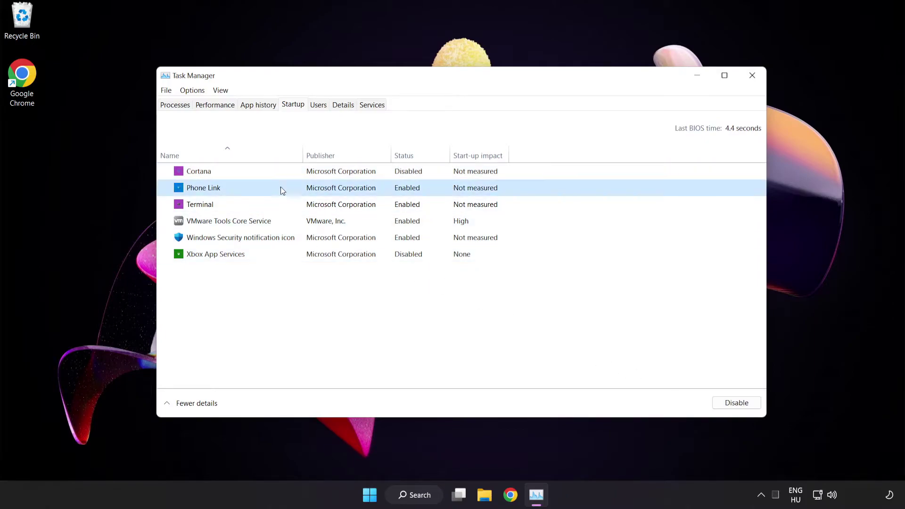
{"action": "left_click", "coordinate": [733, 403]}
{"action": "left_click", "coordinate": [307, 206]}
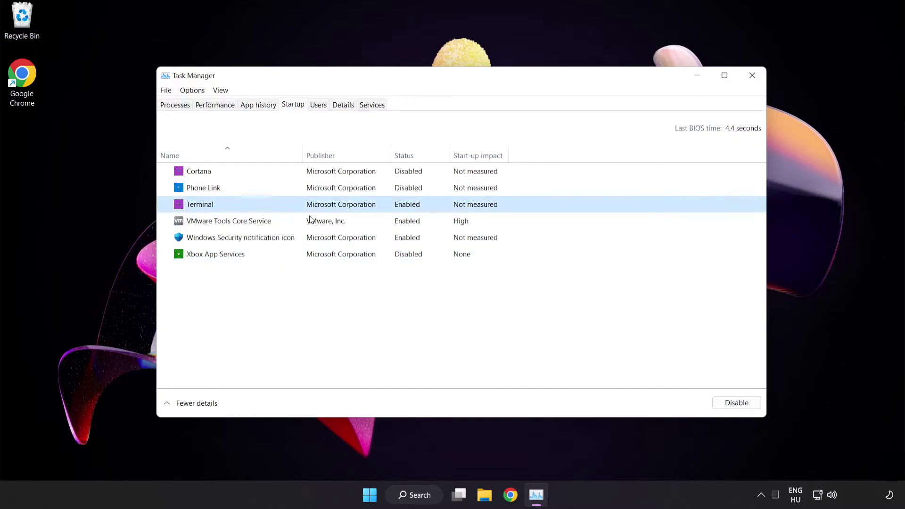
{"action": "left_click", "coordinate": [722, 402]}
{"action": "left_click", "coordinate": [311, 242]}
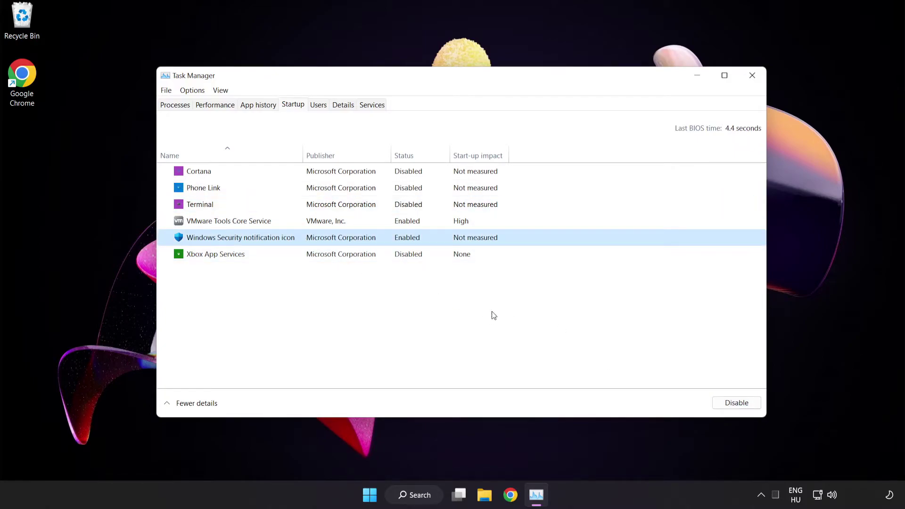
{"action": "left_click", "coordinate": [734, 404]}
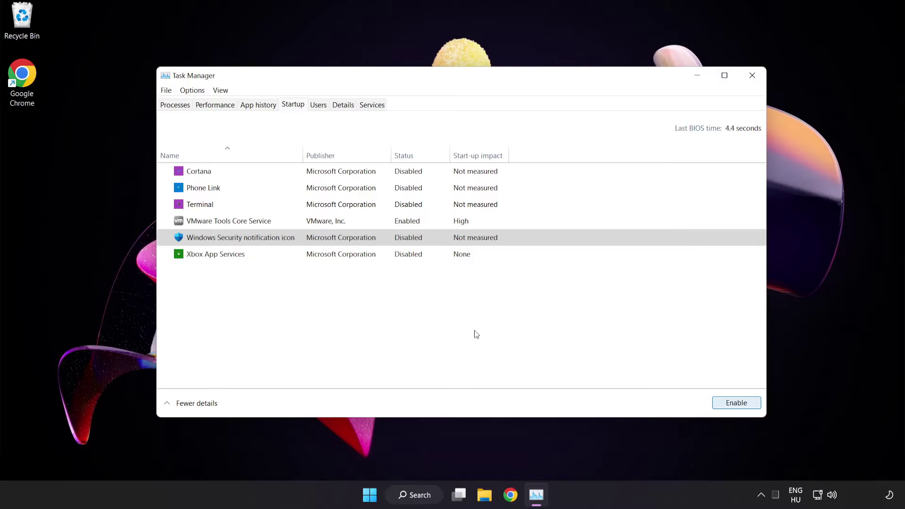
Step: Close Task Manager and download the DirectX End-User Runtime Web Installer in Chrome
{"action": "left_click", "coordinate": [753, 77]}
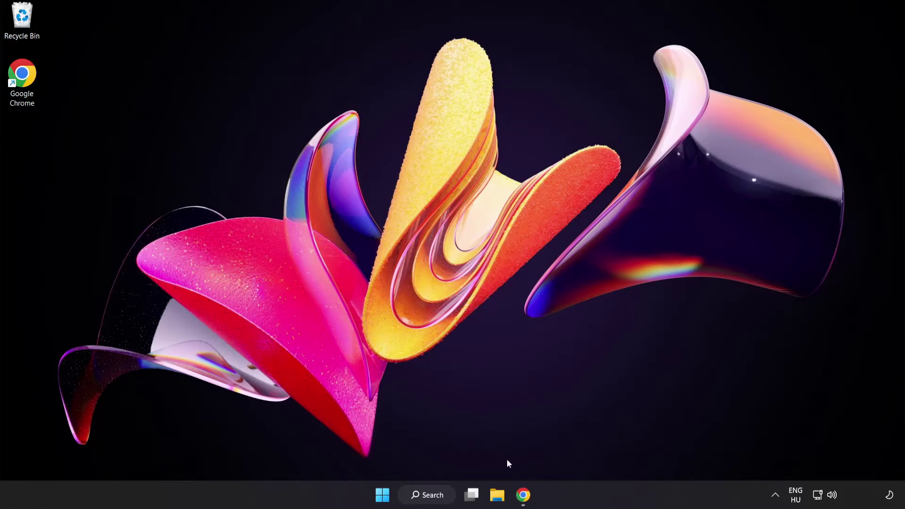
{"action": "left_click", "coordinate": [533, 502]}
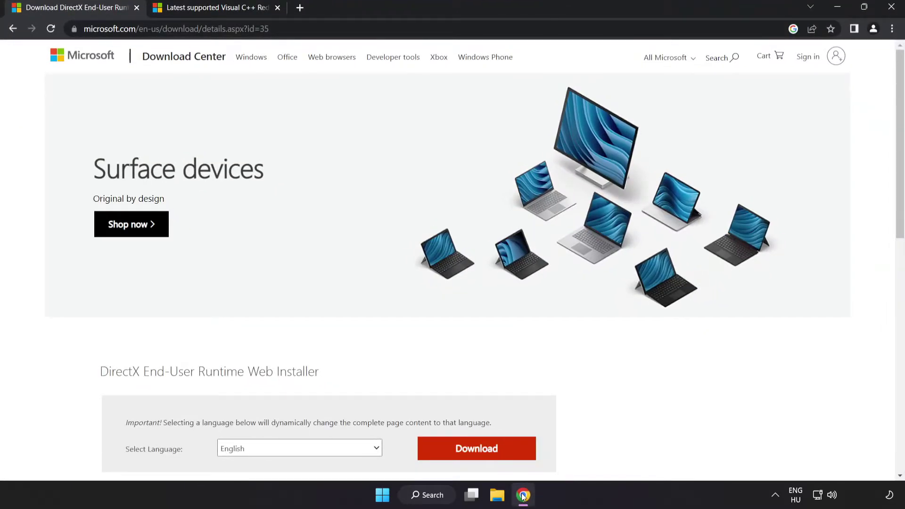
{"action": "left_click", "coordinate": [297, 29]}
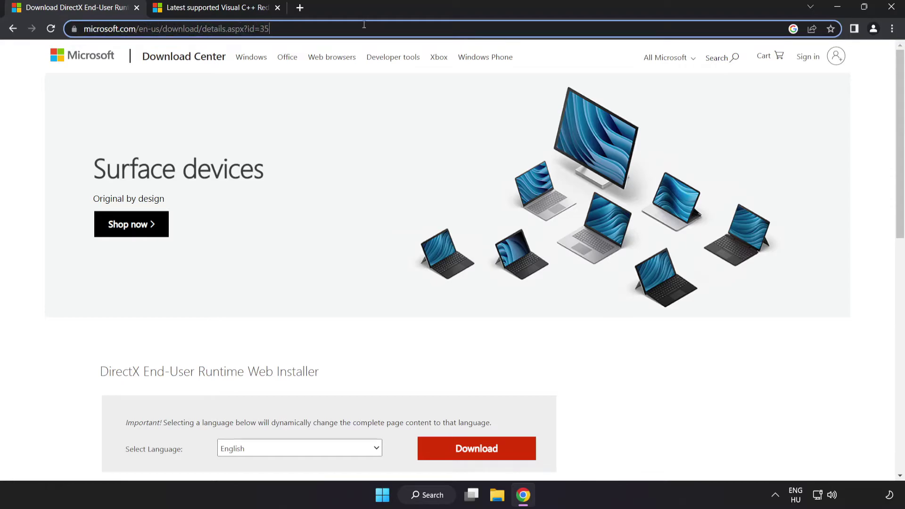
{"action": "left_click", "coordinate": [632, 383]}
{"action": "scroll", "coordinate": [630, 380], "scroll_direction": "down", "scroll_amount": 3}
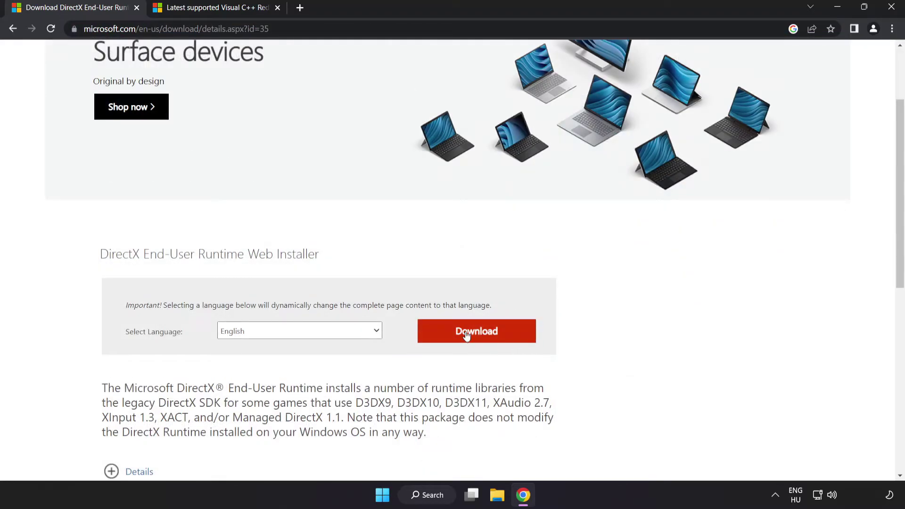
{"action": "left_click", "coordinate": [488, 341]}
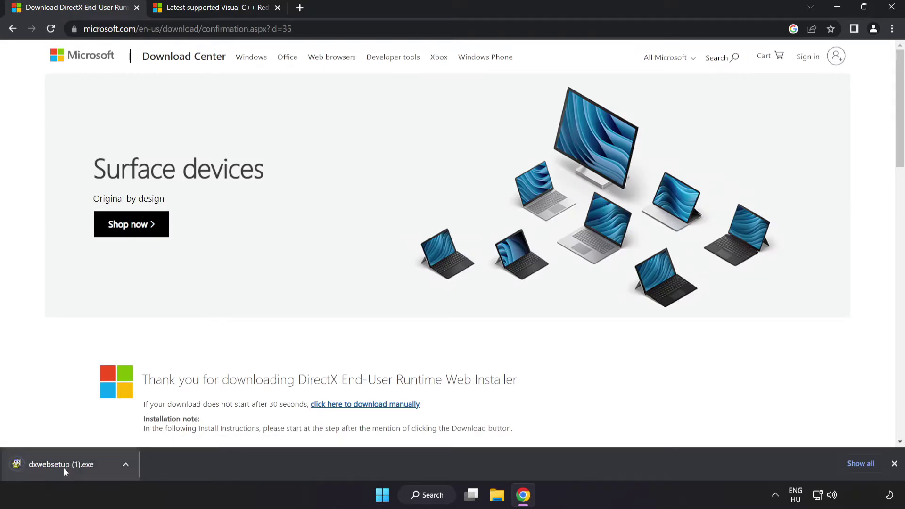
Step: Install the DirectX runtime components with the licence accepted and the Bing Bar declined
{"action": "left_click", "coordinate": [75, 465]}
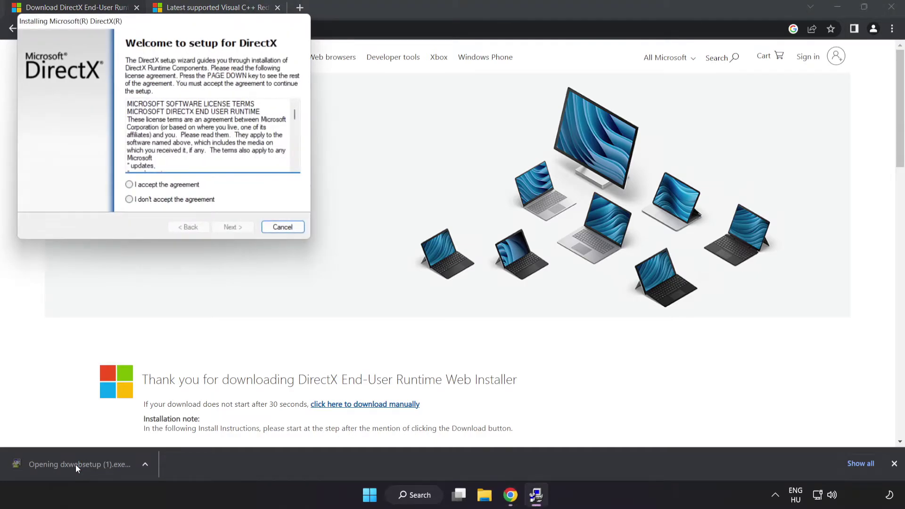
{"action": "left_click_drag", "start_coordinate": [136, 23], "coordinate": [414, 120]}
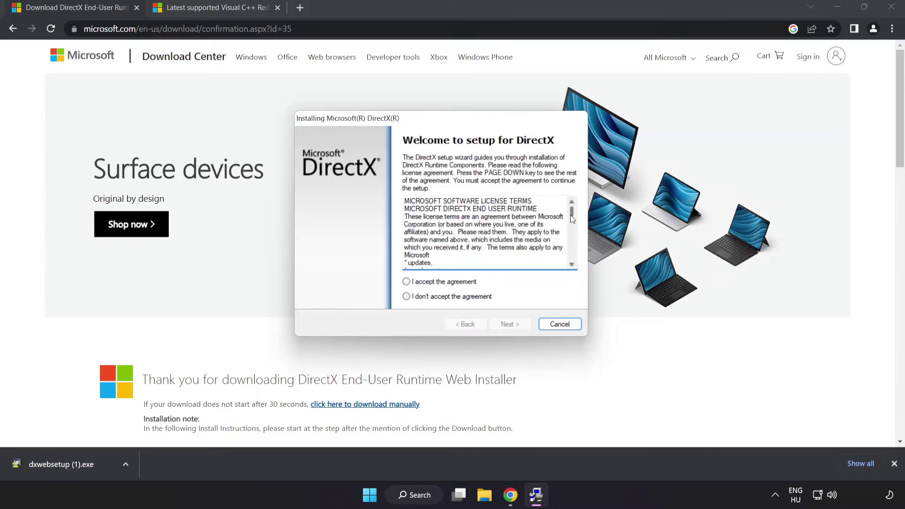
{"action": "left_click_drag", "start_coordinate": [571, 215], "coordinate": [579, 264]}
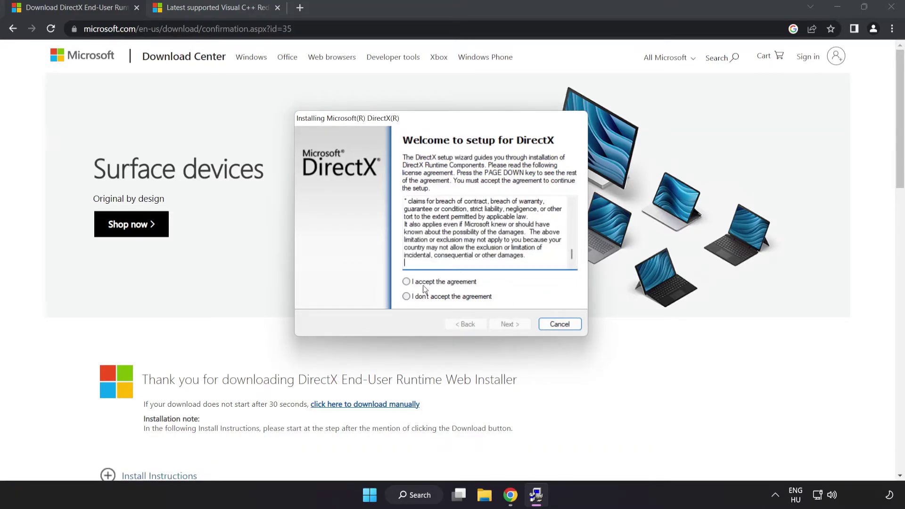
{"action": "left_click", "coordinate": [406, 283]}
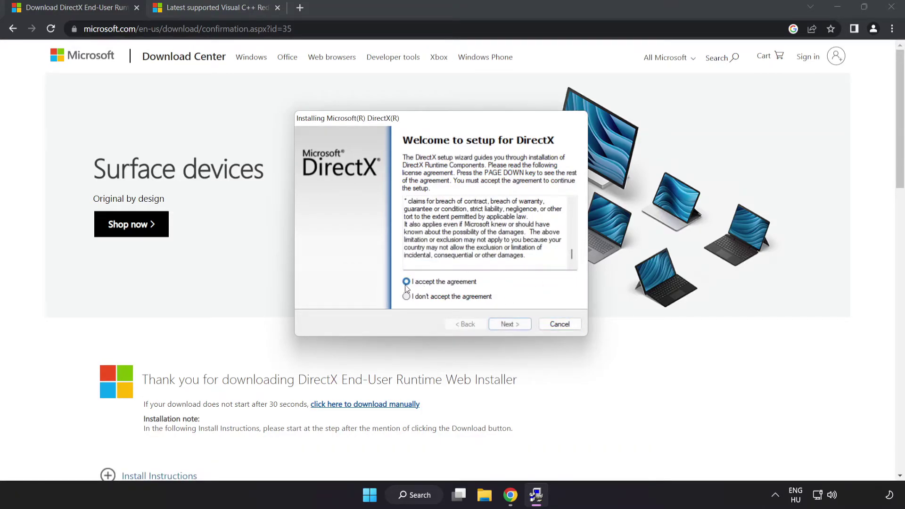
{"action": "left_click", "coordinate": [508, 327]}
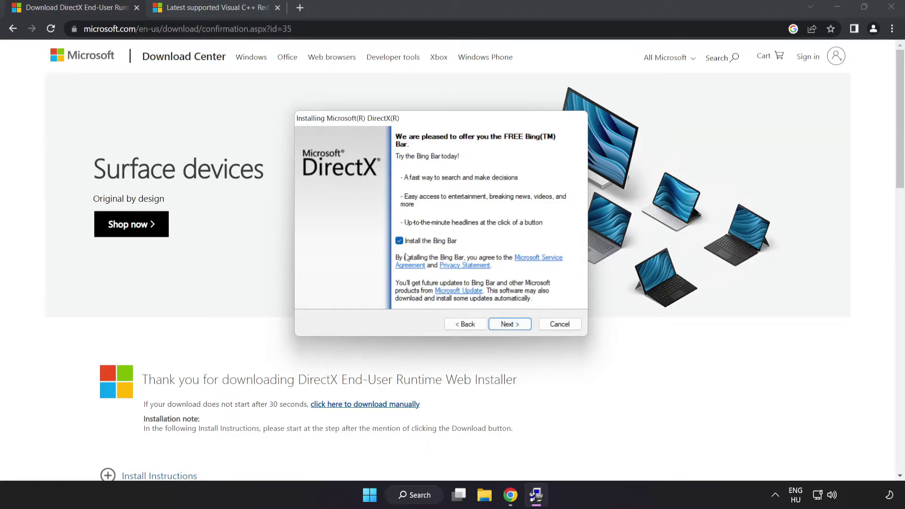
{"action": "left_click", "coordinate": [400, 242]}
{"action": "left_click", "coordinate": [513, 325]}
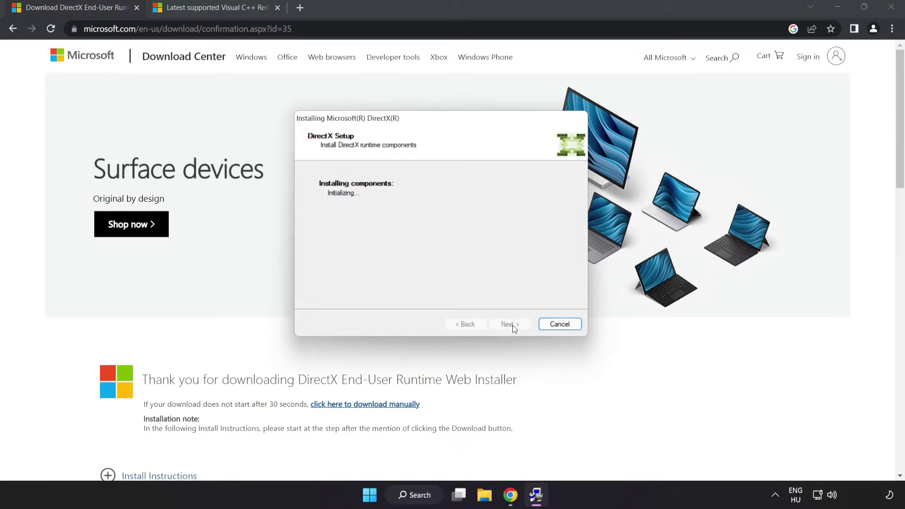
{"action": "left_click", "coordinate": [510, 328]}
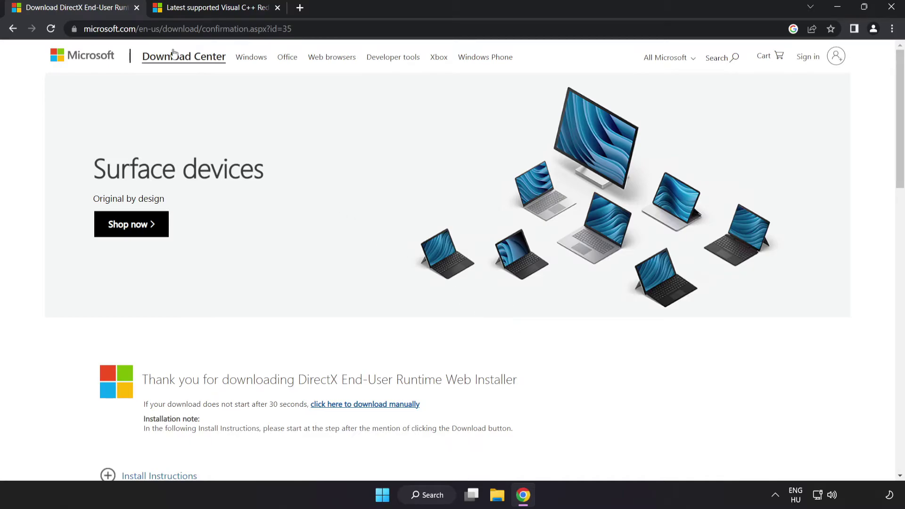
Step: Close the DirectX tab and go to the Visual Studio 2015-2022 redistributable table
{"action": "left_click", "coordinate": [137, 8]}
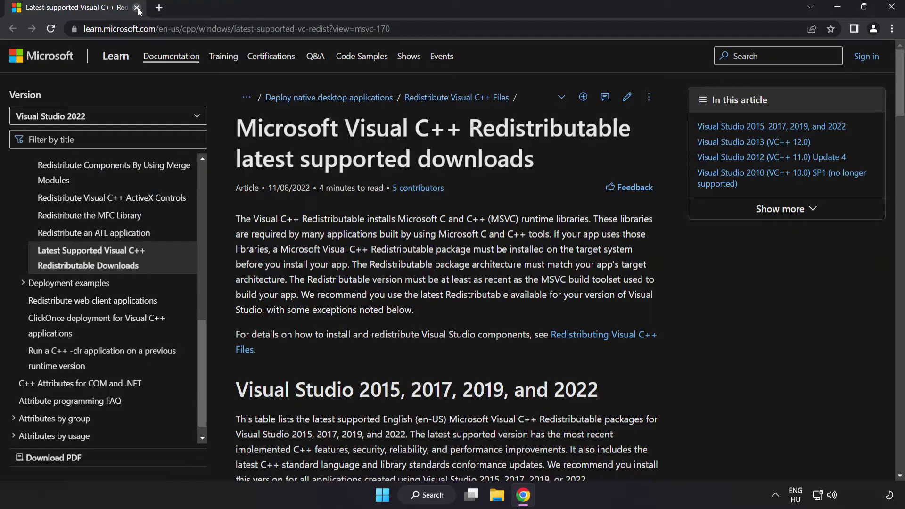
{"action": "left_click", "coordinate": [534, 30]}
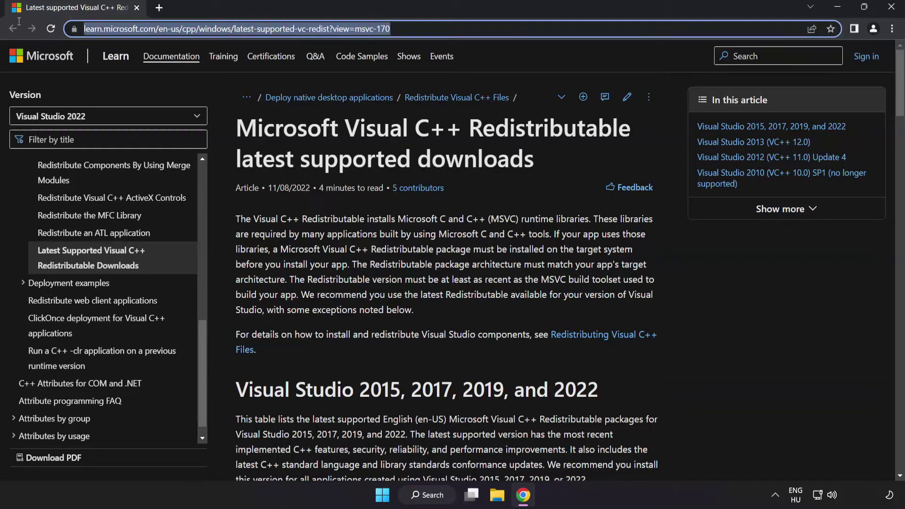
{"action": "left_click", "coordinate": [534, 30]}
{"action": "left_click", "coordinate": [525, 62]}
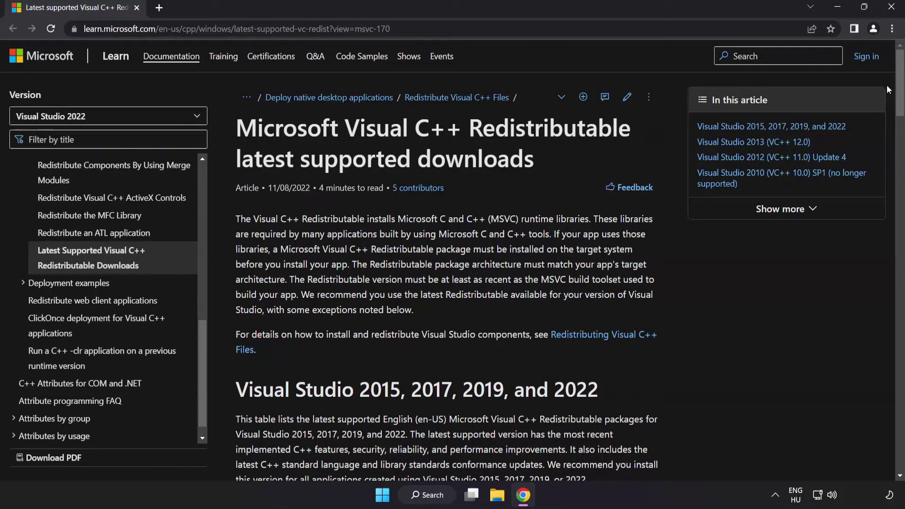
{"action": "left_click_drag", "start_coordinate": [902, 88], "coordinate": [882, 139]}
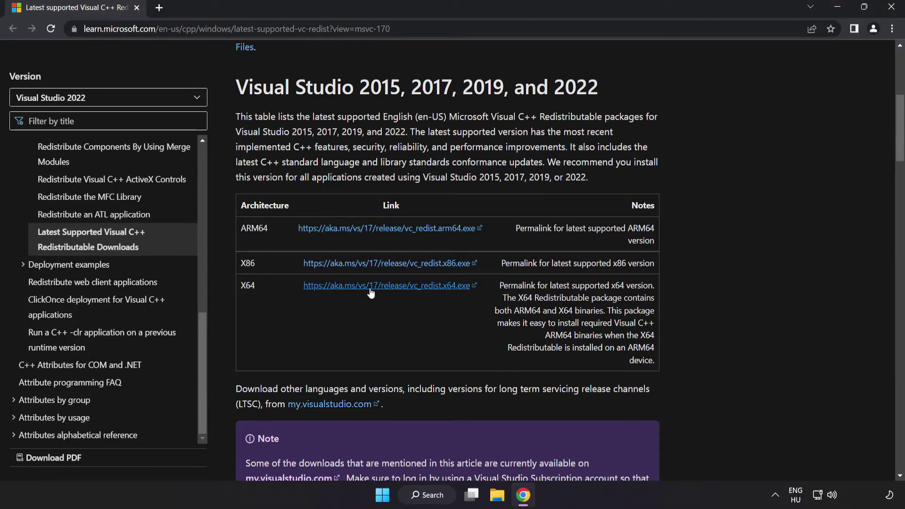
Step: Download the ARM64, x86 and x64 Visual C++ redistributable installers
{"action": "left_click", "coordinate": [376, 232]}
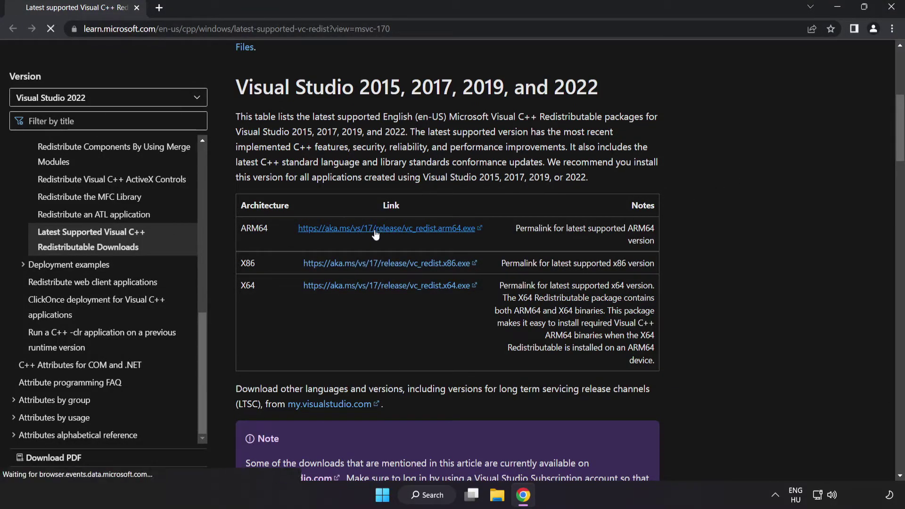
{"action": "left_click", "coordinate": [373, 264]}
{"action": "left_click", "coordinate": [389, 287]}
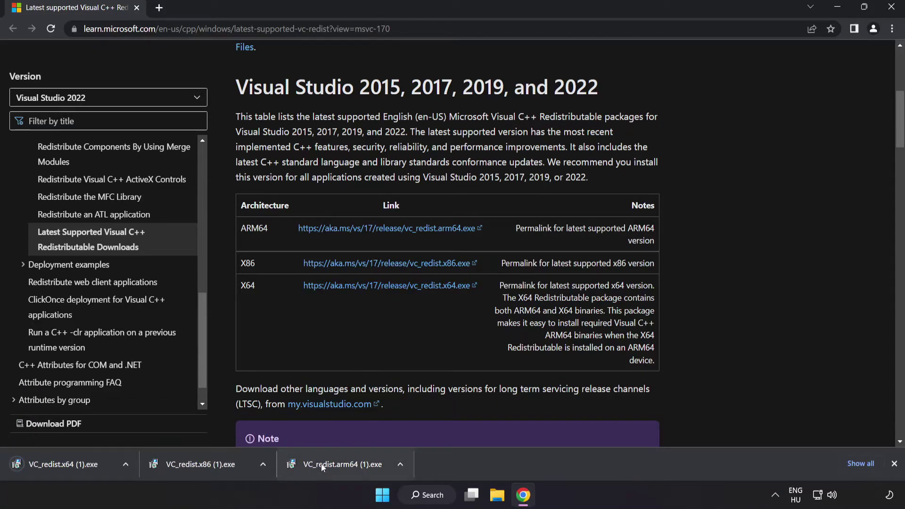
Step: Run the ARM64 redistributable installer with the licence accepted, then dismiss its failure
{"action": "left_click", "coordinate": [341, 465]}
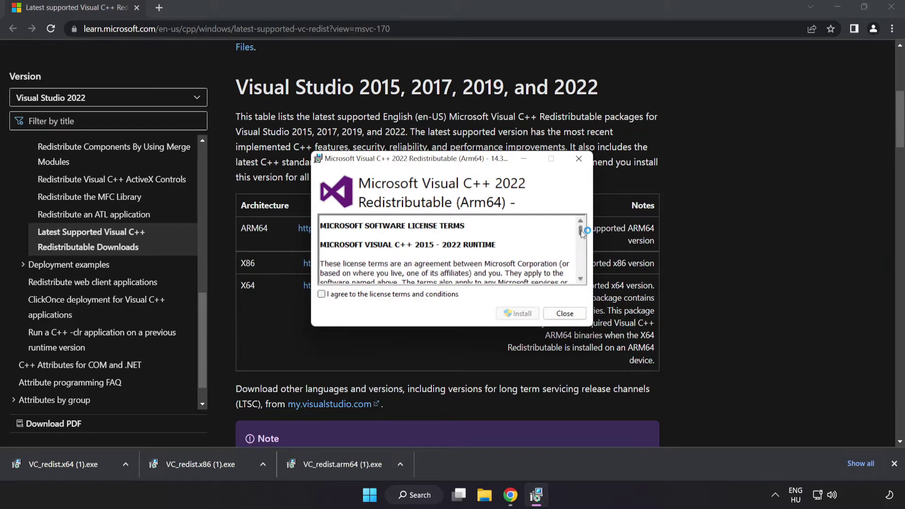
{"action": "left_click_drag", "start_coordinate": [581, 230], "coordinate": [581, 273]}
{"action": "left_click", "coordinate": [321, 294]}
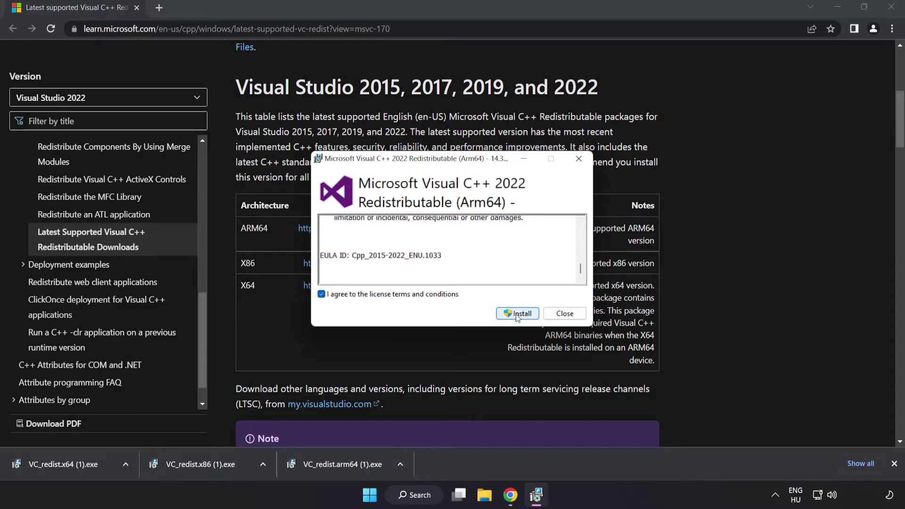
{"action": "left_click", "coordinate": [517, 315]}
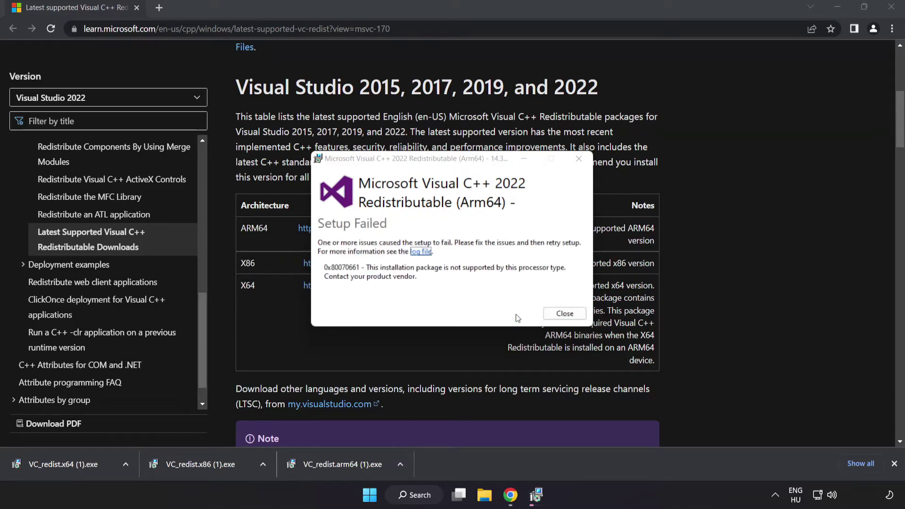
{"action": "left_click", "coordinate": [565, 315]}
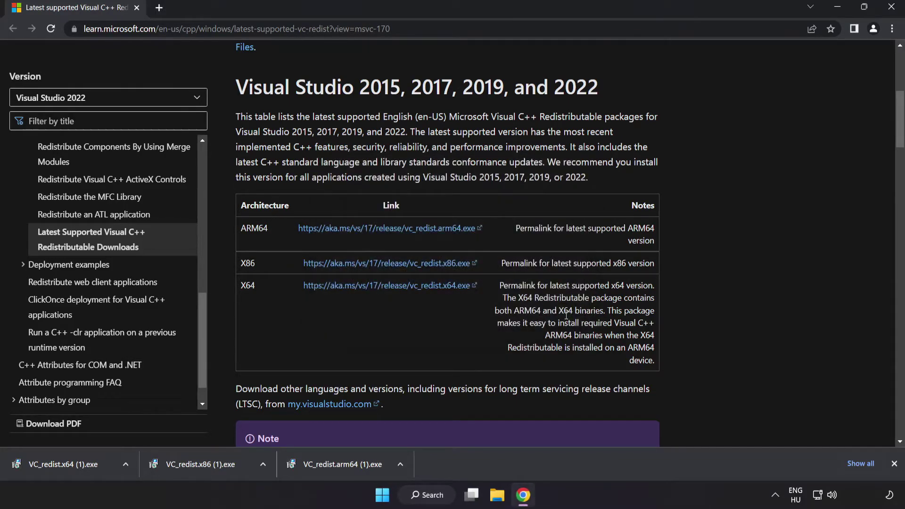
Step: Run the x86 installer, which succeeds, and the x64 installer, which fails, closing both
{"action": "left_click", "coordinate": [203, 466]}
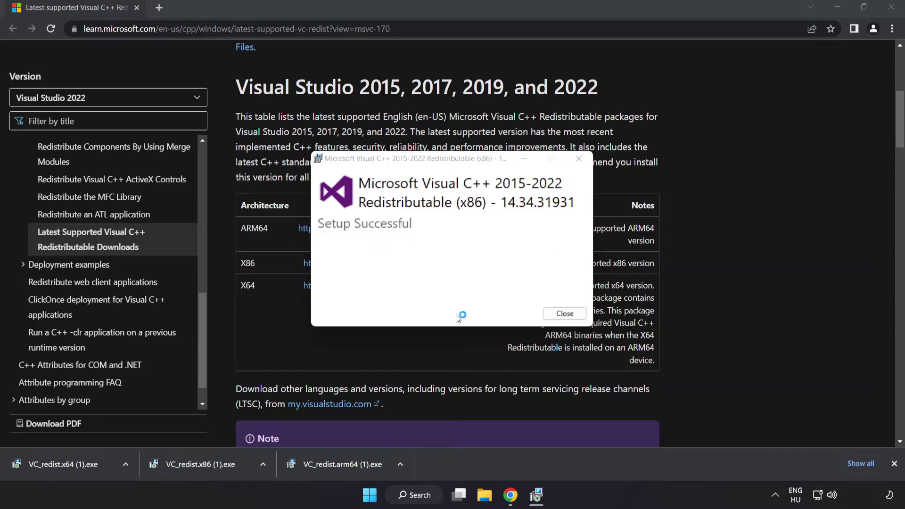
{"action": "left_click", "coordinate": [564, 314]}
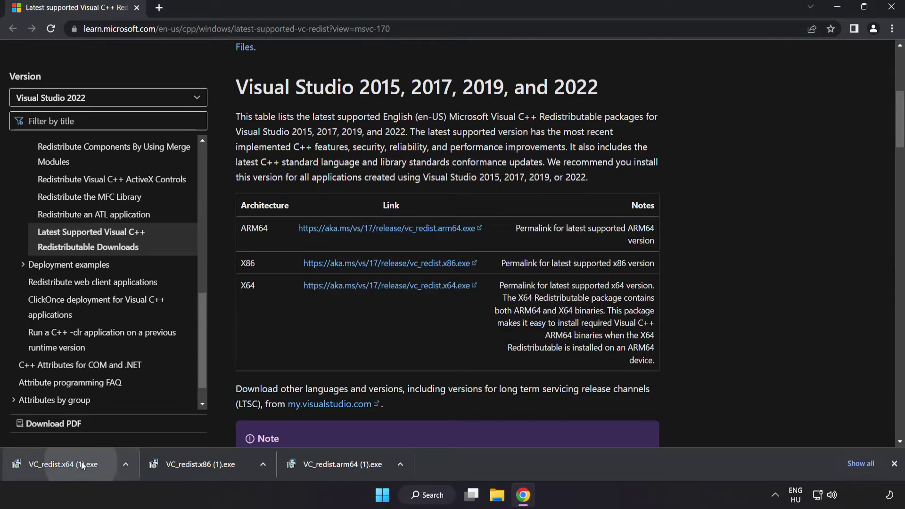
{"action": "left_click", "coordinate": [82, 462]}
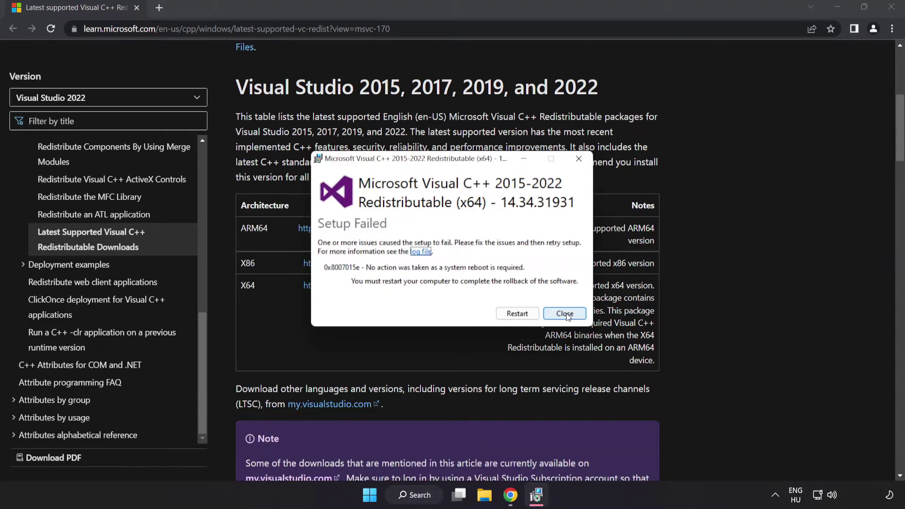
{"action": "left_click", "coordinate": [566, 314]}
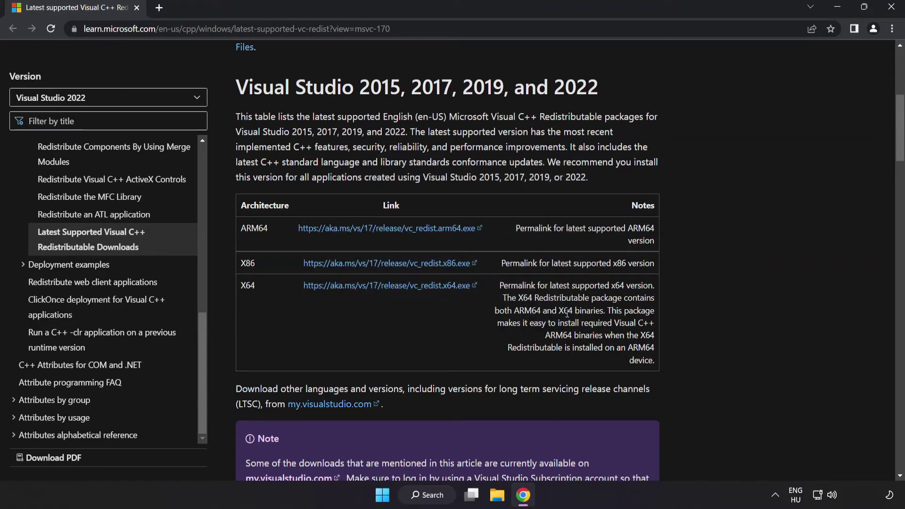
Step: Close the Chrome window showing the Visual C++ download page
{"action": "left_click", "coordinate": [890, 11]}
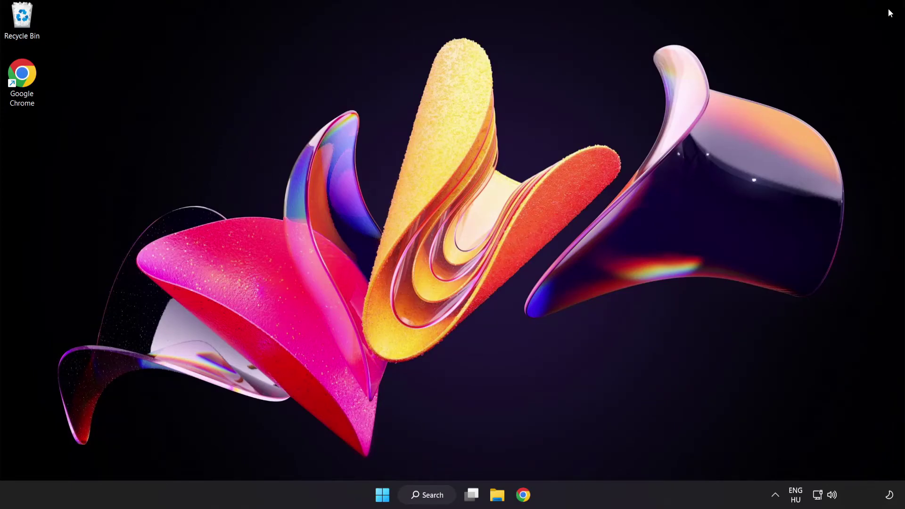
Step: Search for 'cmd' and bring up the Command Prompt result's context menu
{"action": "left_click", "coordinate": [430, 496]}
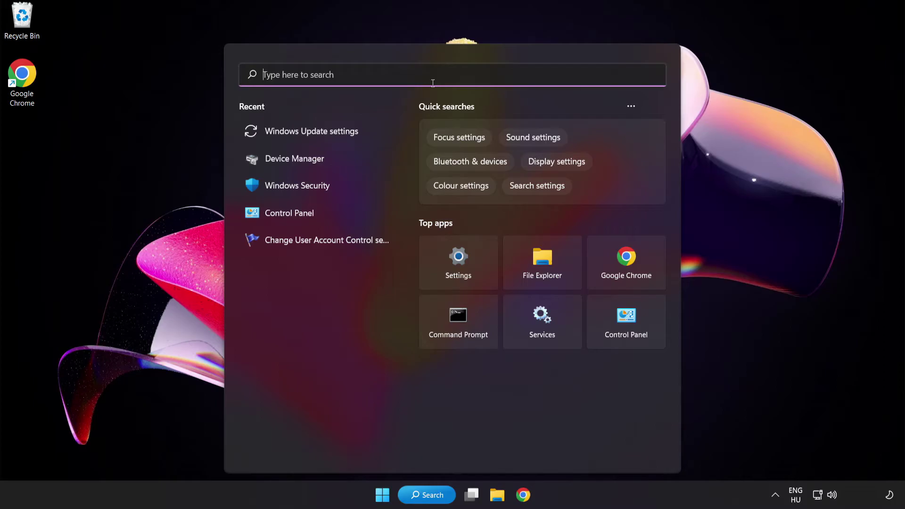
{"action": "type", "text": "cmd"}
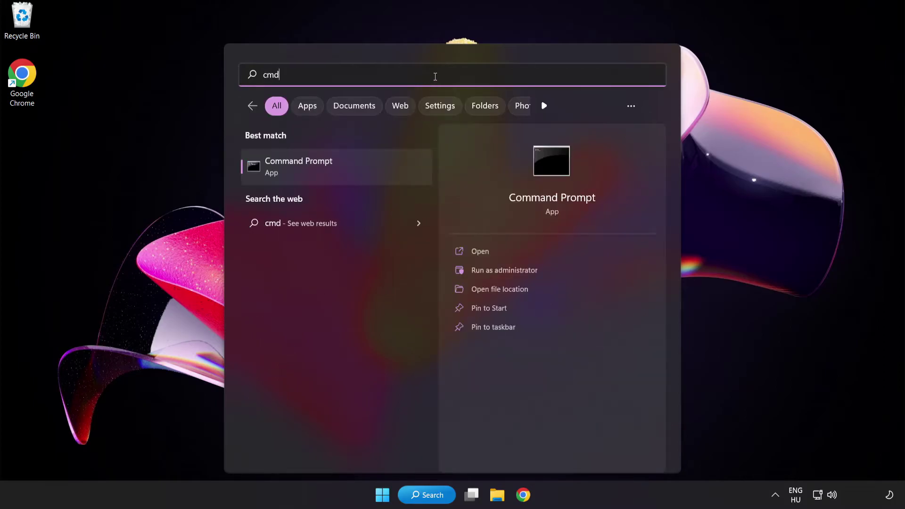
{"action": "right_click", "coordinate": [340, 174]}
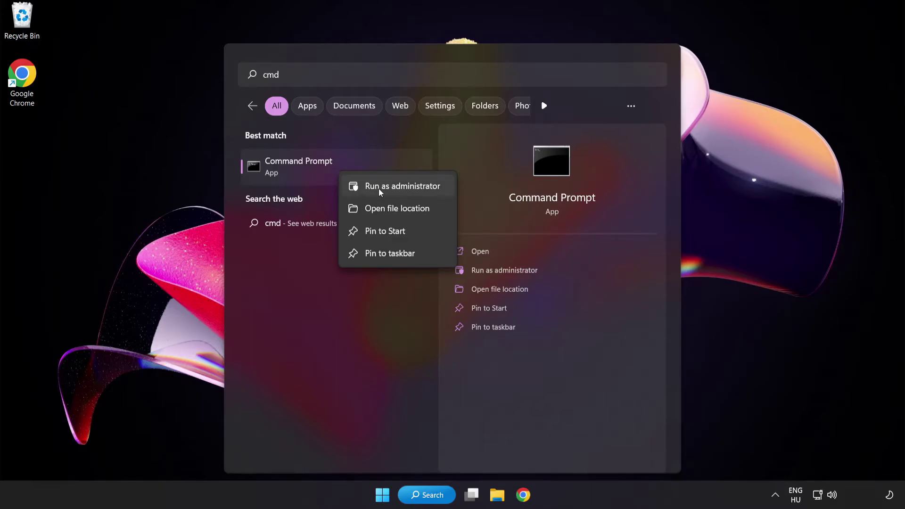
Step: Launch Command Prompt as administrator and run sfc /scannow
{"action": "left_click", "coordinate": [381, 187]}
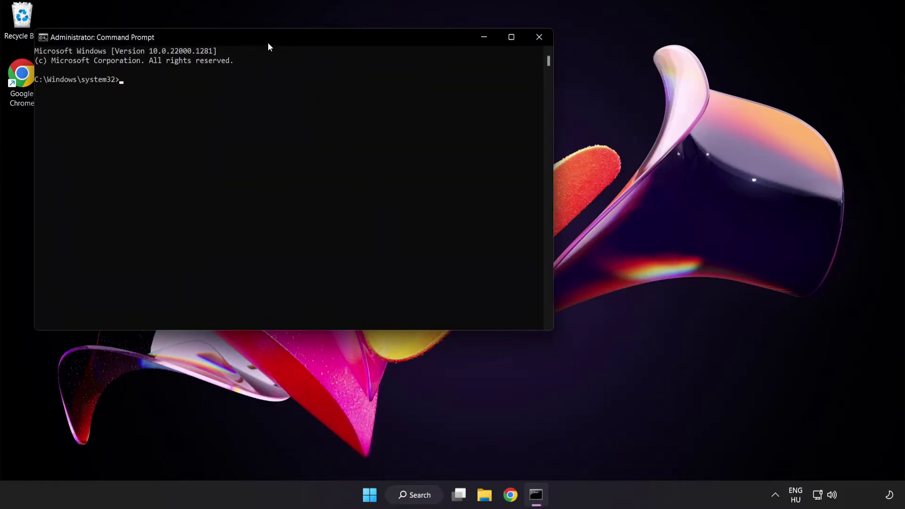
{"action": "left_click_drag", "start_coordinate": [257, 37], "coordinate": [393, 88]}
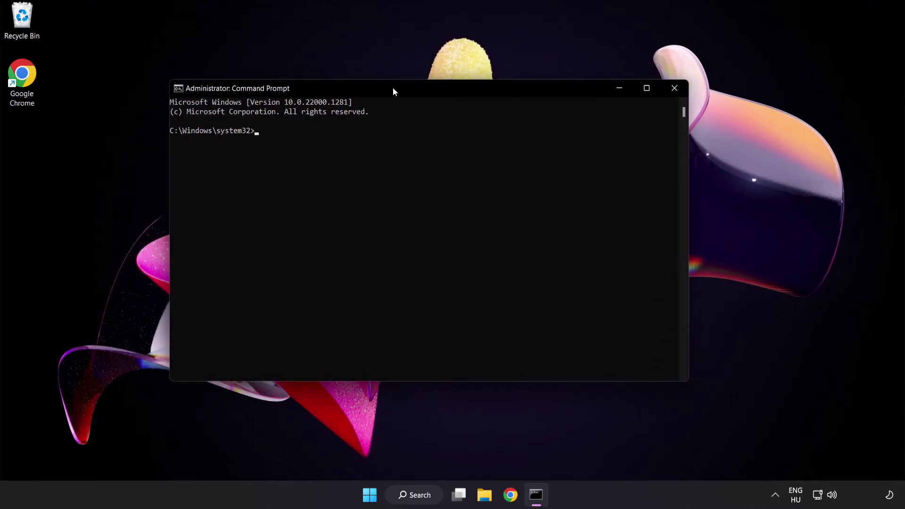
{"action": "type", "text": "sfc"}
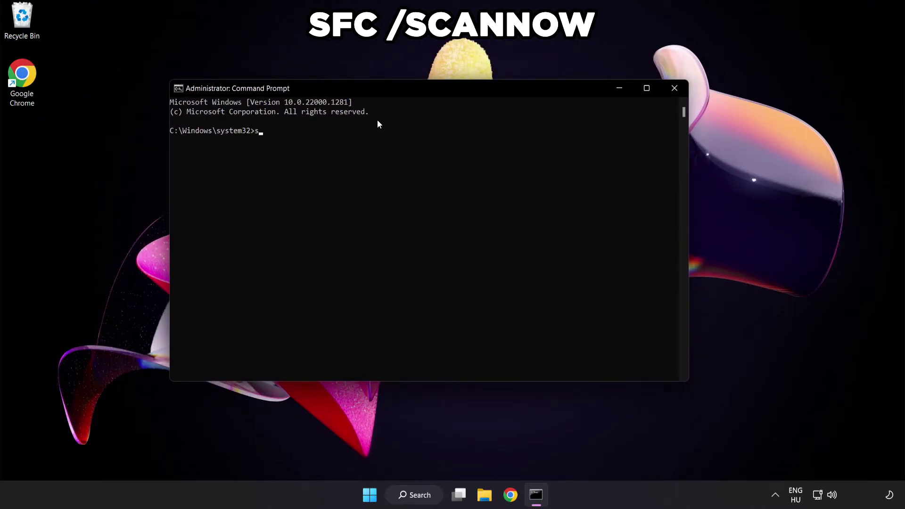
{"action": "type", "text": " /scannow"}
{"action": "key", "text": "Return"}
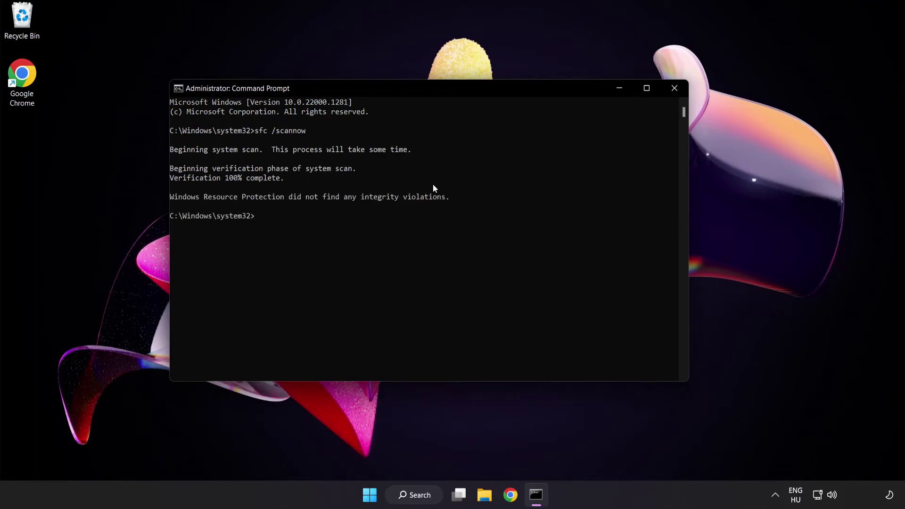
Step: Close the Command Prompt and bring up the Start menu's power options
{"action": "left_click", "coordinate": [674, 92]}
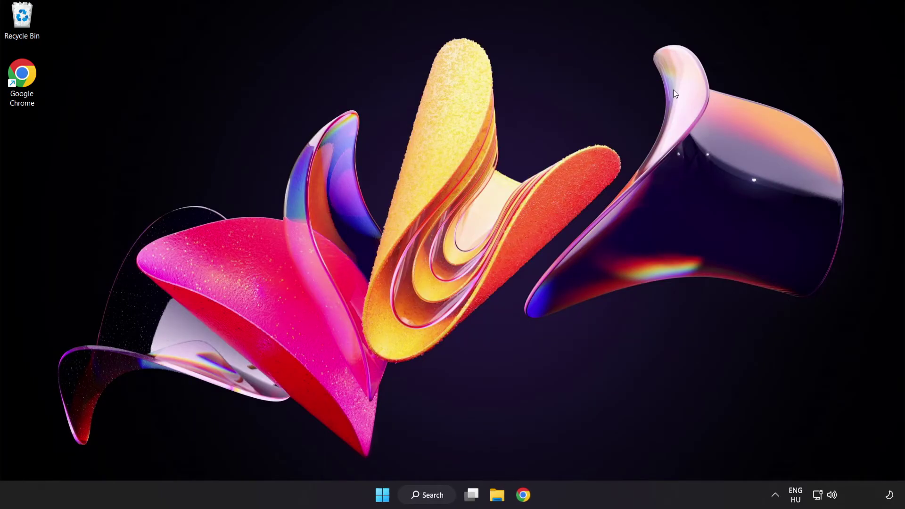
{"action": "left_click", "coordinate": [383, 494]}
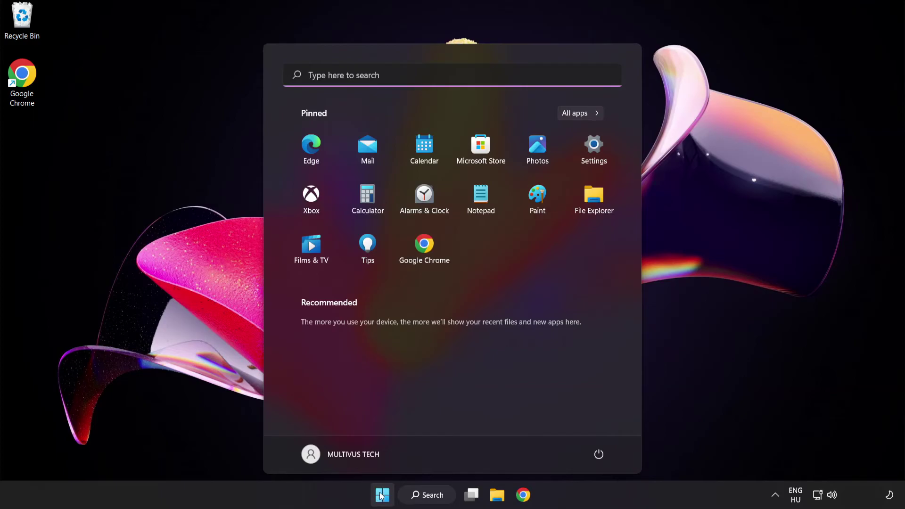
{"action": "left_click", "coordinate": [599, 455]}
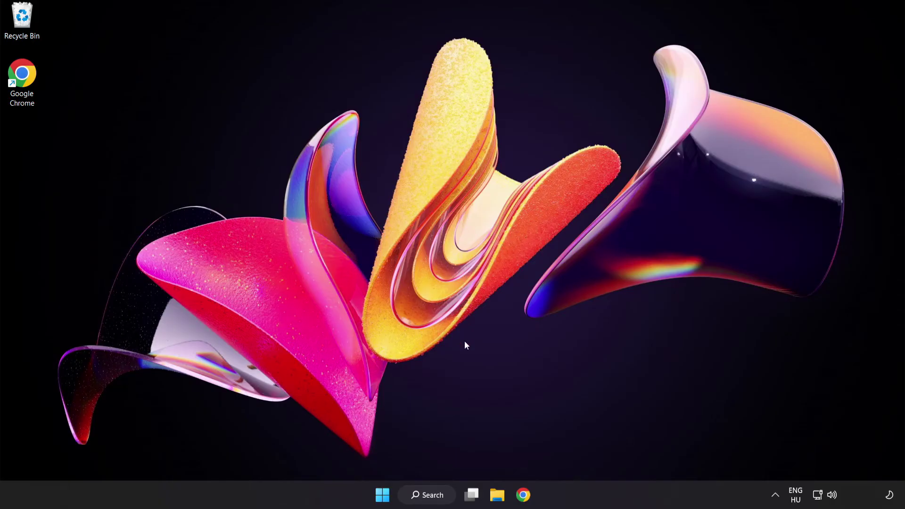
Step: Search for 'security' and launch the Windows Security app
{"action": "left_click", "coordinate": [434, 496]}
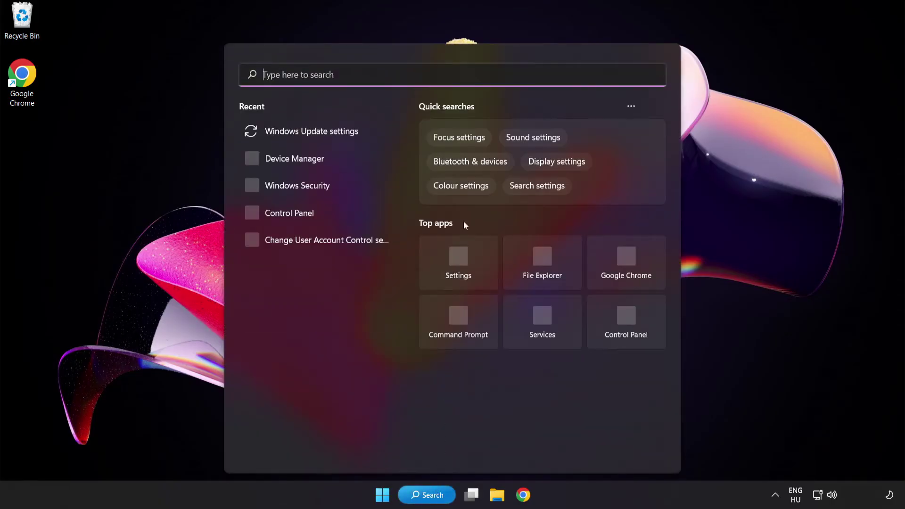
{"action": "type", "text": "secu"}
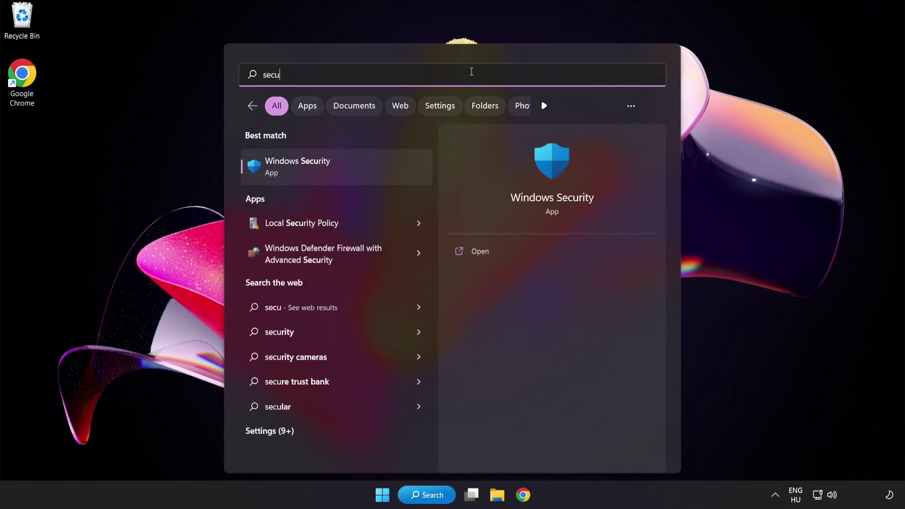
{"action": "type", "text": "rity"}
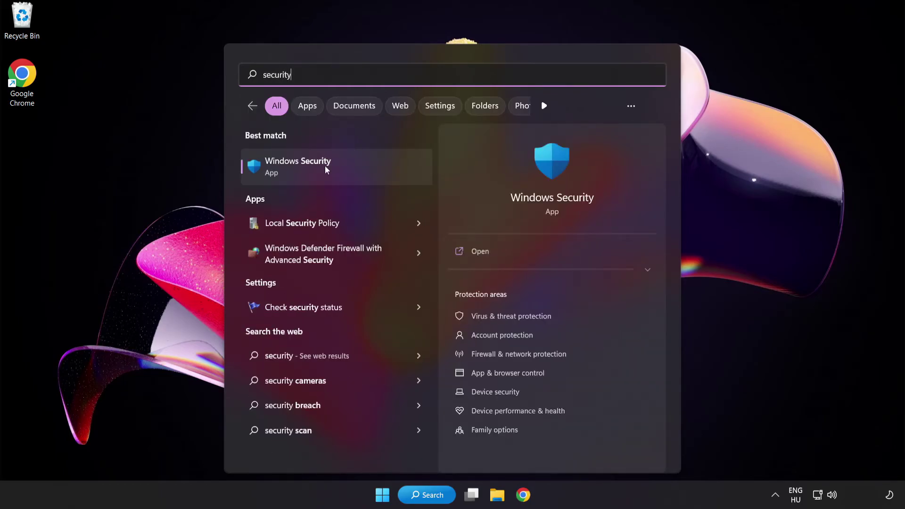
{"action": "left_click", "coordinate": [341, 165]}
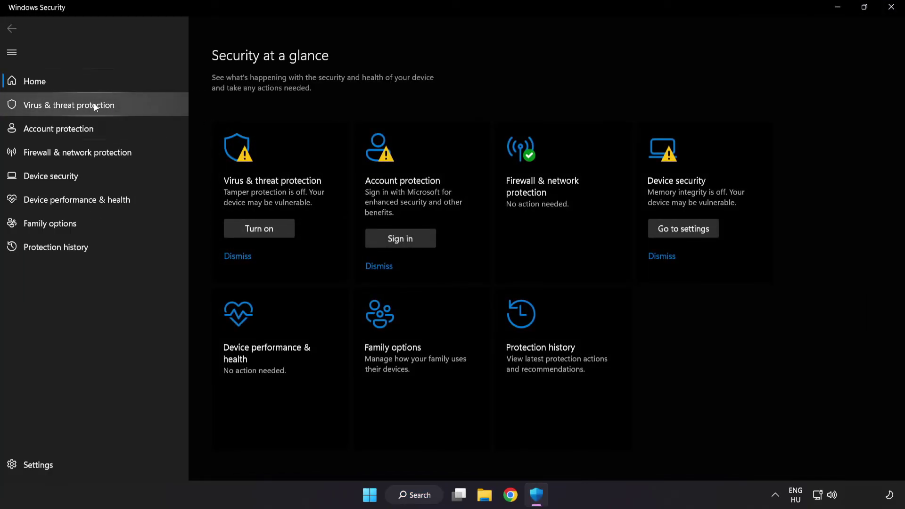
Step: Go to Virus & threat protection, Manage settings, then Add or remove exclusions
{"action": "left_click", "coordinate": [137, 106]}
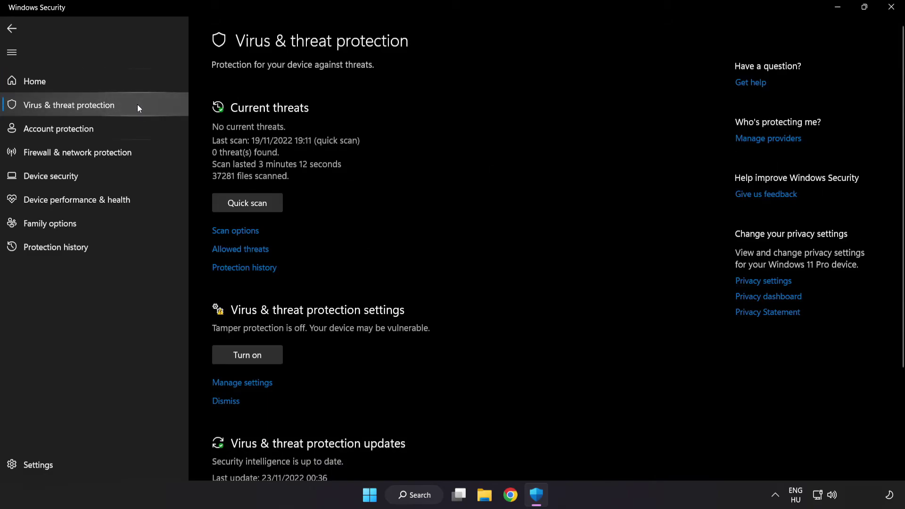
{"action": "scroll", "coordinate": [573, 136], "scroll_direction": "down", "scroll_amount": 3}
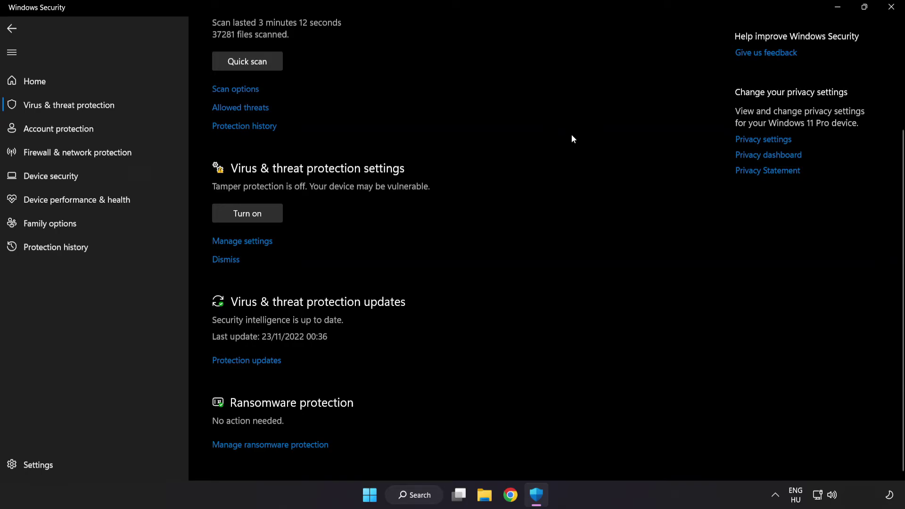
{"action": "left_click", "coordinate": [249, 242]}
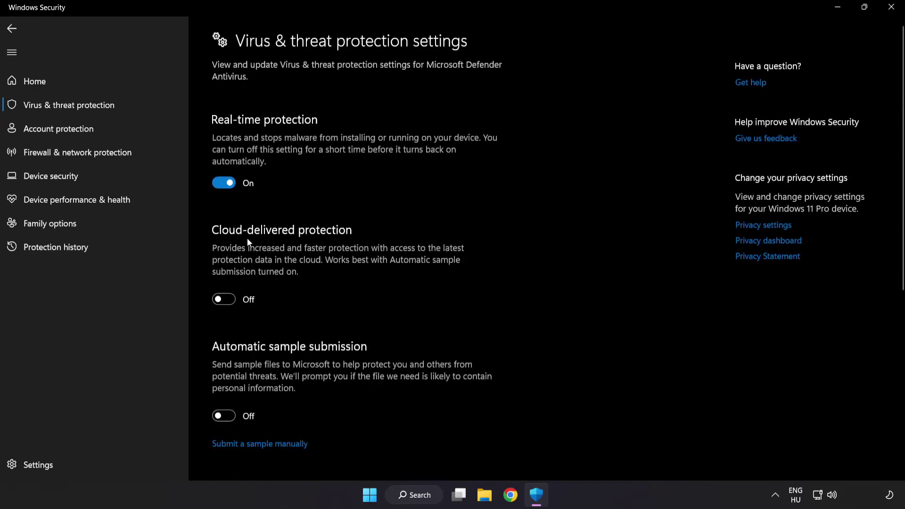
{"action": "scroll", "coordinate": [526, 247], "scroll_direction": "down", "scroll_amount": 6}
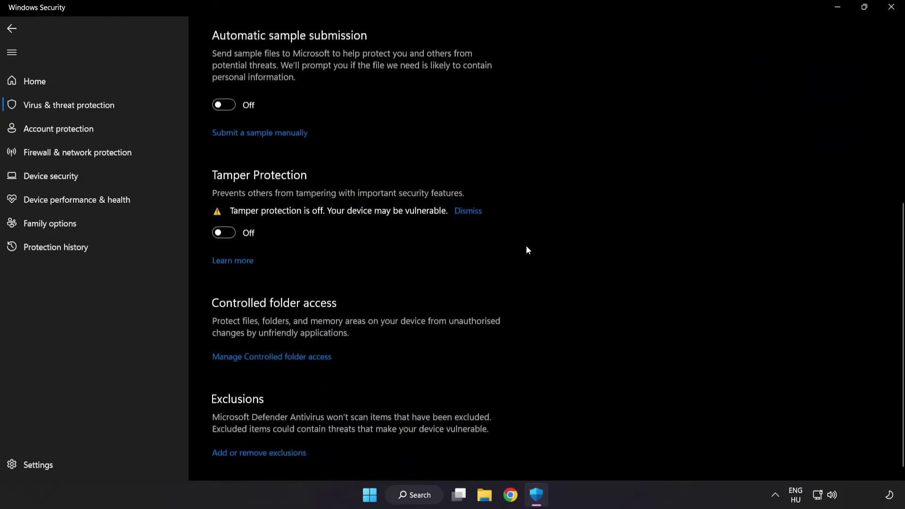
{"action": "scroll", "coordinate": [526, 245], "scroll_direction": "down", "scroll_amount": 1}
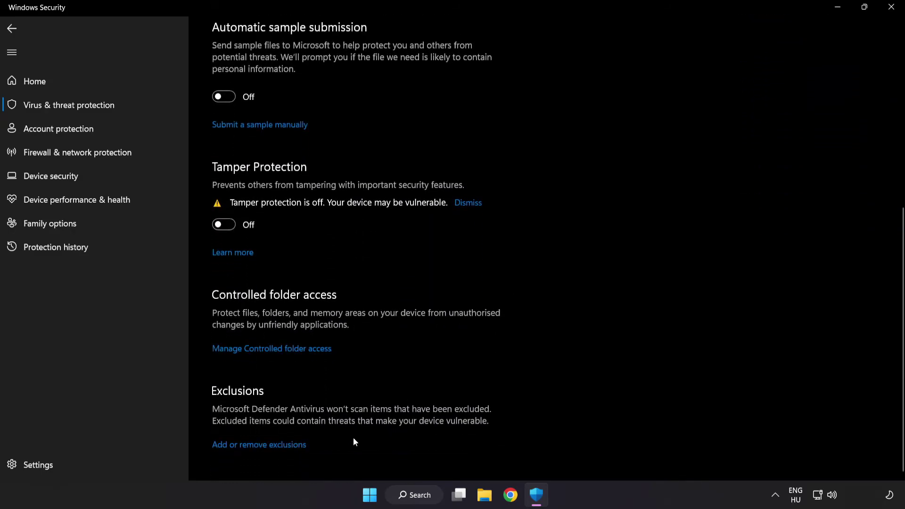
{"action": "left_click", "coordinate": [264, 446]}
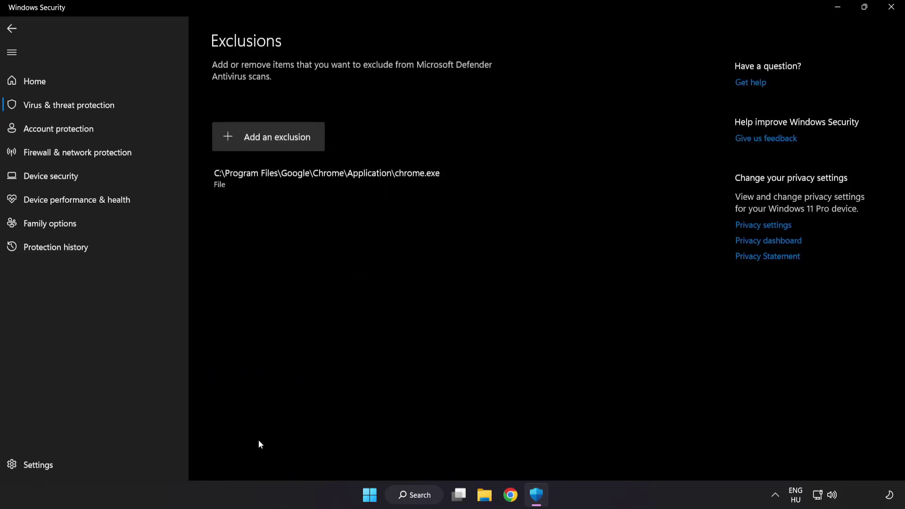
Step: Add the shortcut in C:\Program Files (x86)\NOT WORKING APP as a file exclusion
{"action": "left_click", "coordinate": [269, 143]}
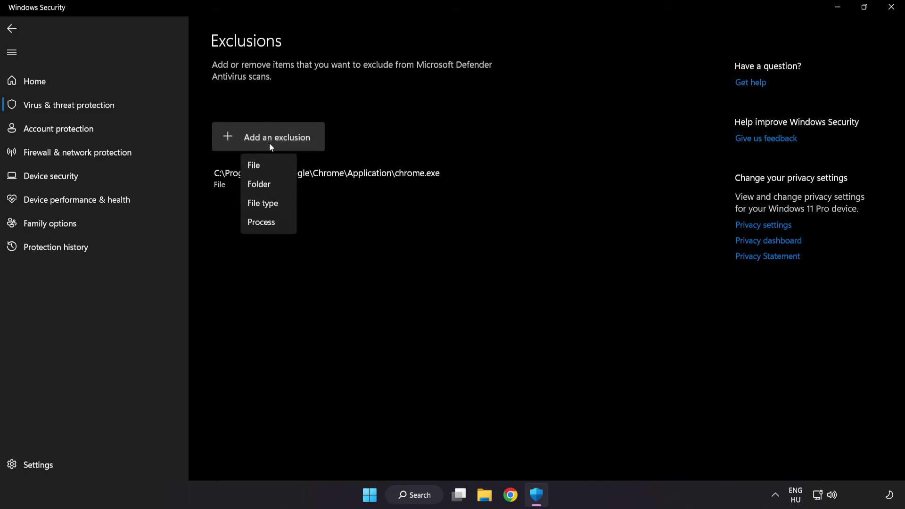
{"action": "left_click", "coordinate": [263, 168]}
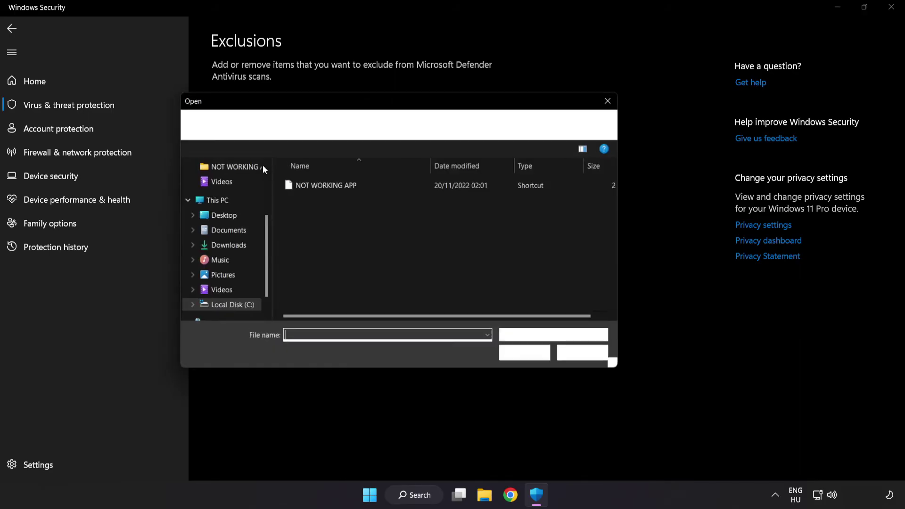
{"action": "left_click", "coordinate": [290, 126]}
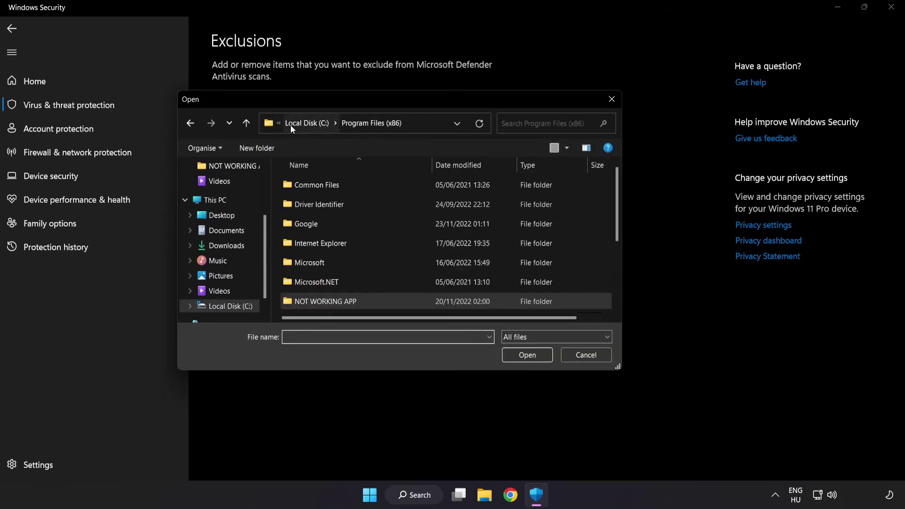
{"action": "left_click", "coordinate": [296, 123]}
{"action": "left_click", "coordinate": [299, 122]}
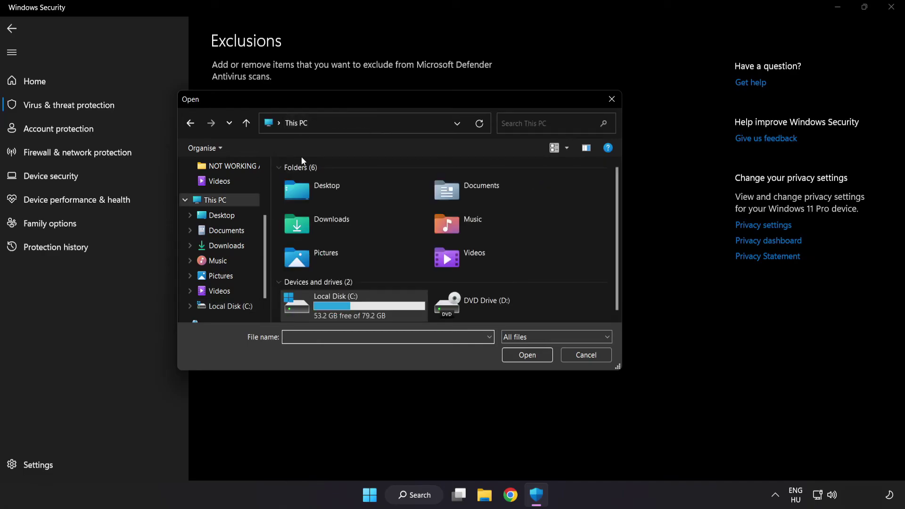
{"action": "double_click", "coordinate": [338, 309]}
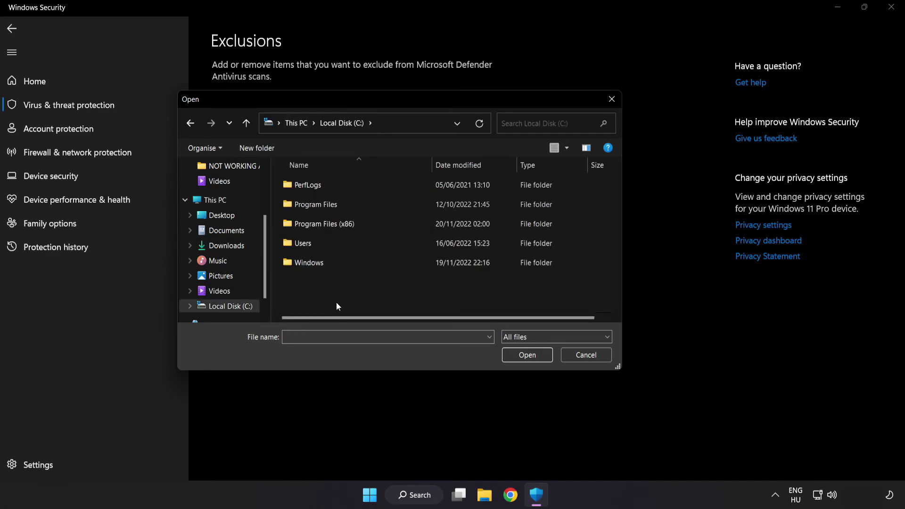
{"action": "double_click", "coordinate": [347, 219]}
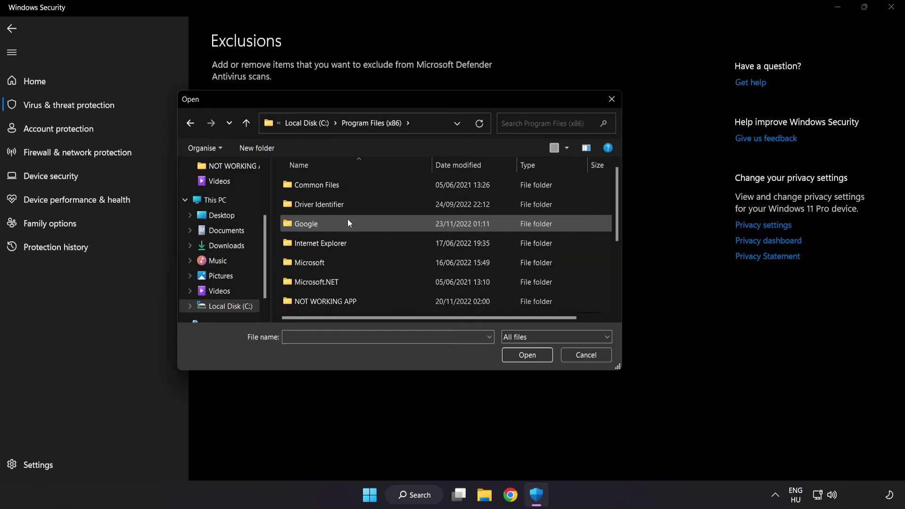
{"action": "scroll", "coordinate": [336, 297], "scroll_direction": "down", "scroll_amount": 1}
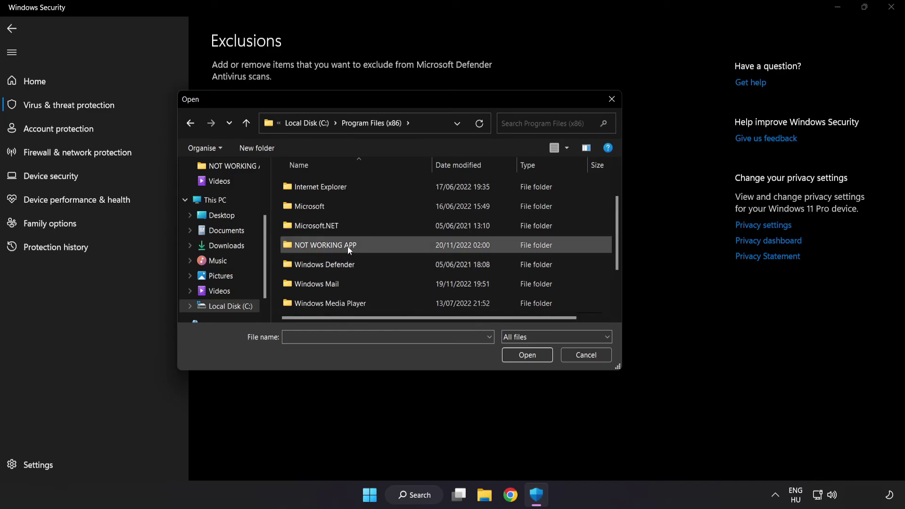
{"action": "double_click", "coordinate": [359, 245]}
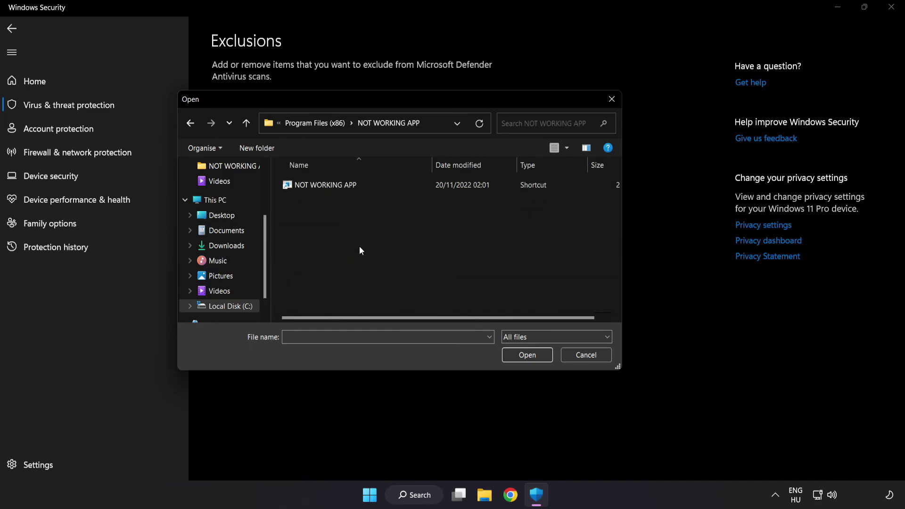
{"action": "left_click", "coordinate": [330, 187]}
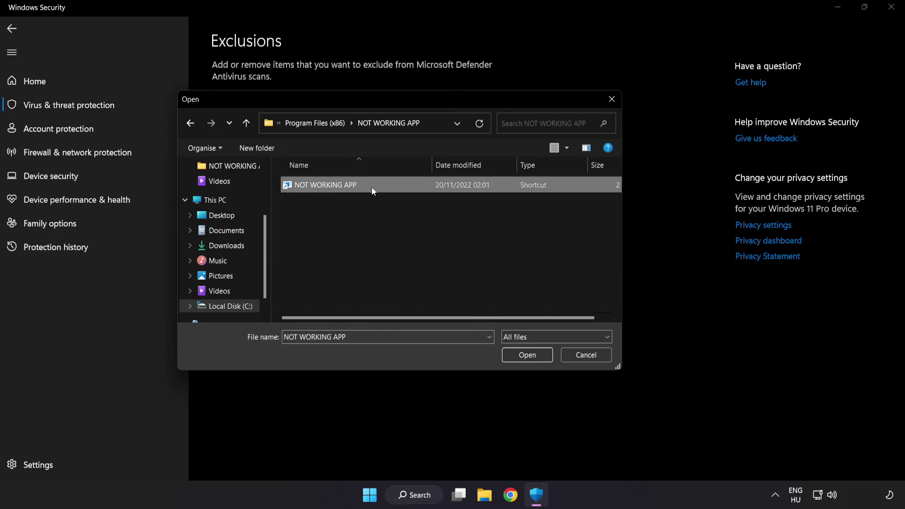
{"action": "left_click", "coordinate": [528, 358]}
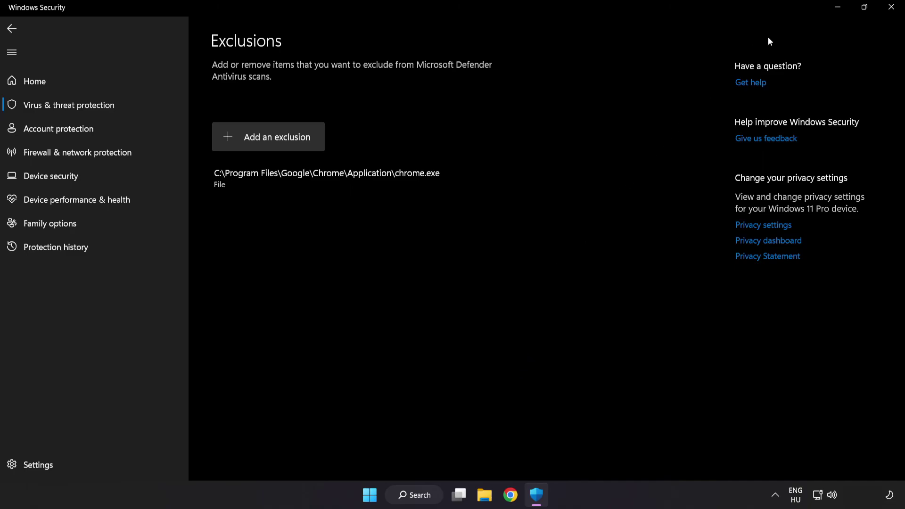
Step: Close Windows Security and open the Start menu's power options to reveal Restart
{"action": "left_click", "coordinate": [889, 14]}
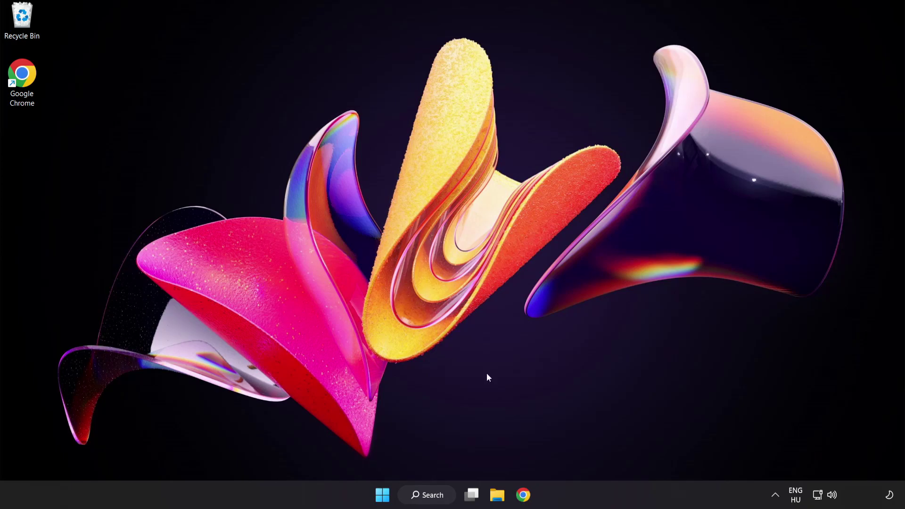
{"action": "key", "text": "super"}
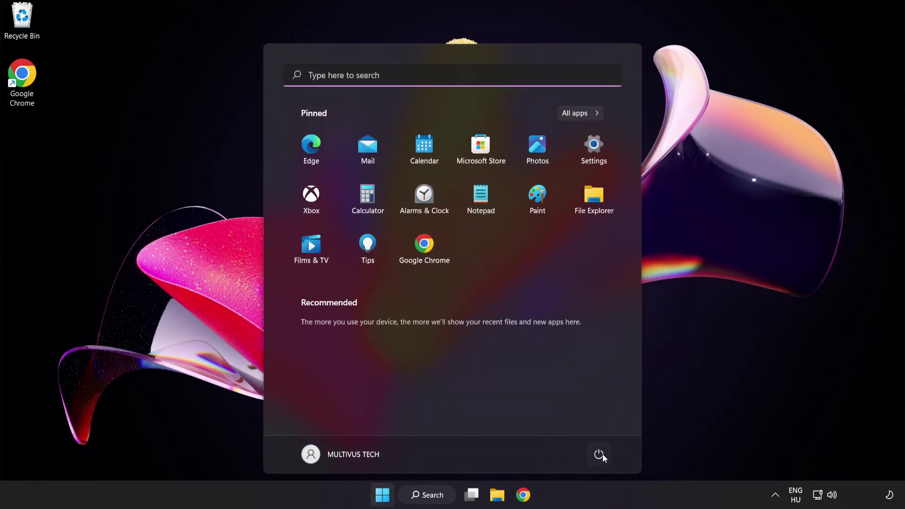
{"action": "left_click", "coordinate": [599, 454]}
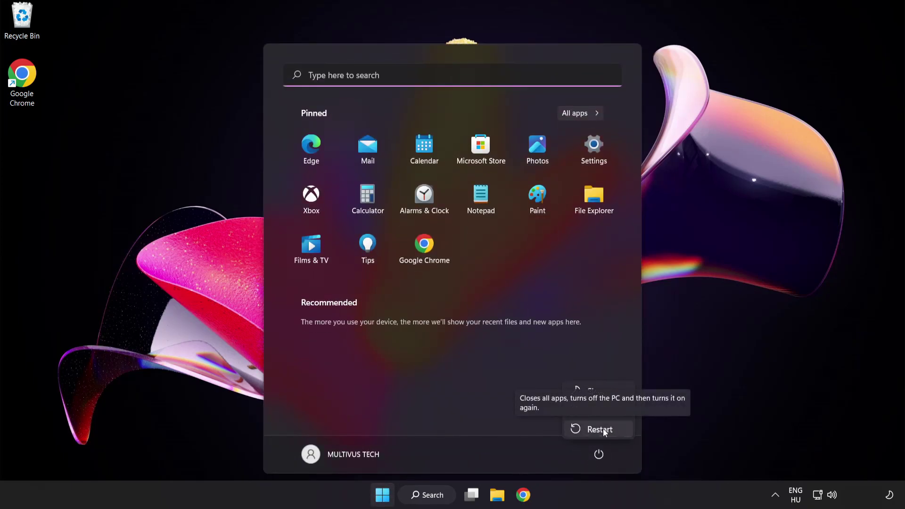